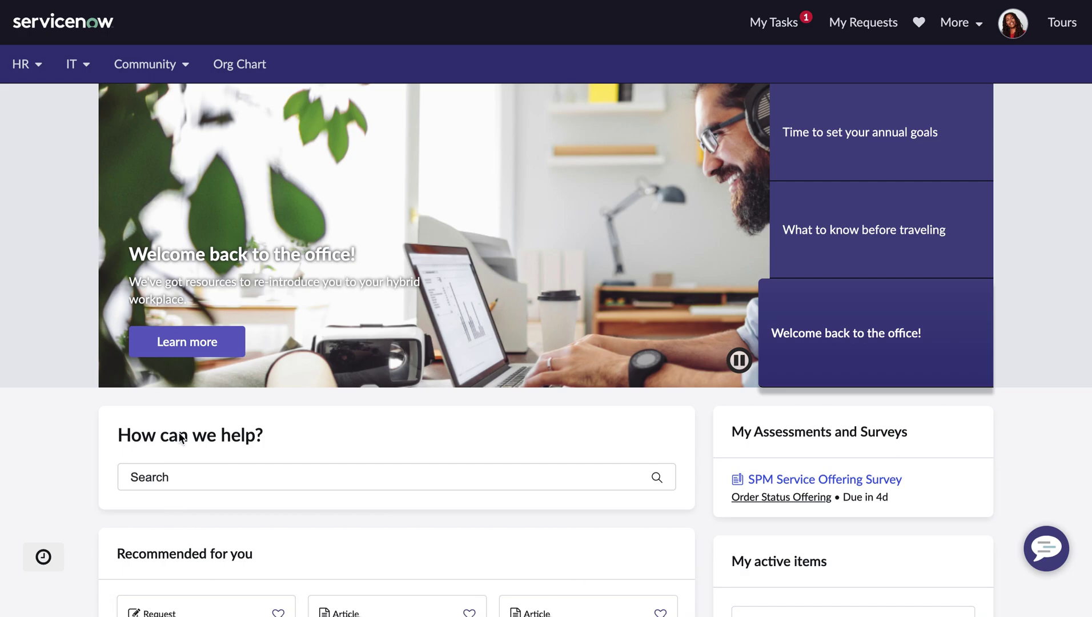
# - Browse IT > Hardware > Computers and open the Apple MacBook Pro 15" product page
pyautogui.click(77, 65)
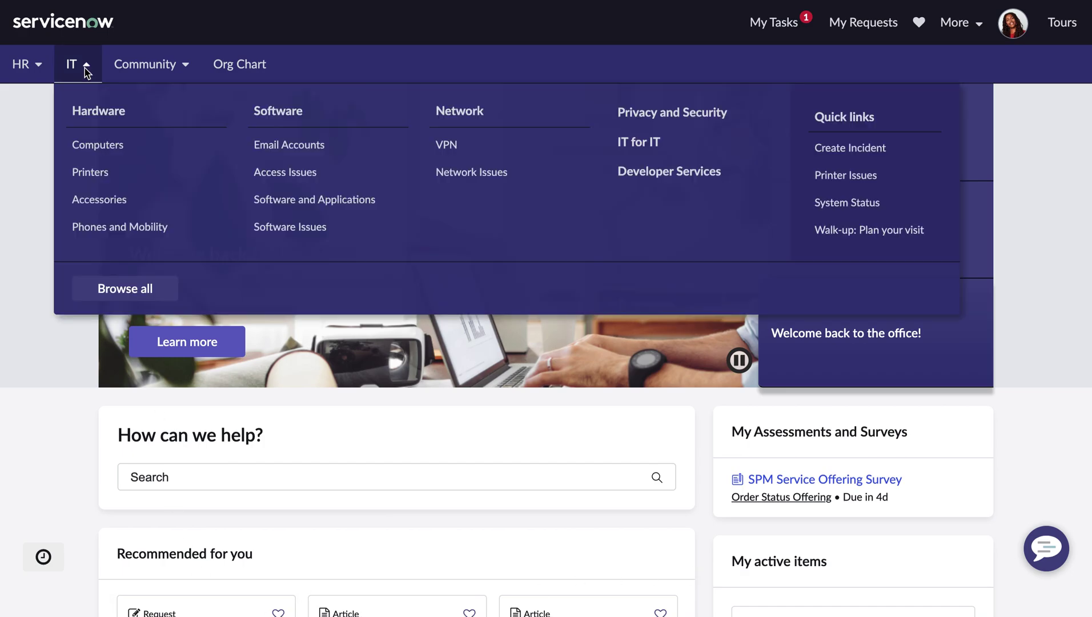
pyautogui.click(89, 147)
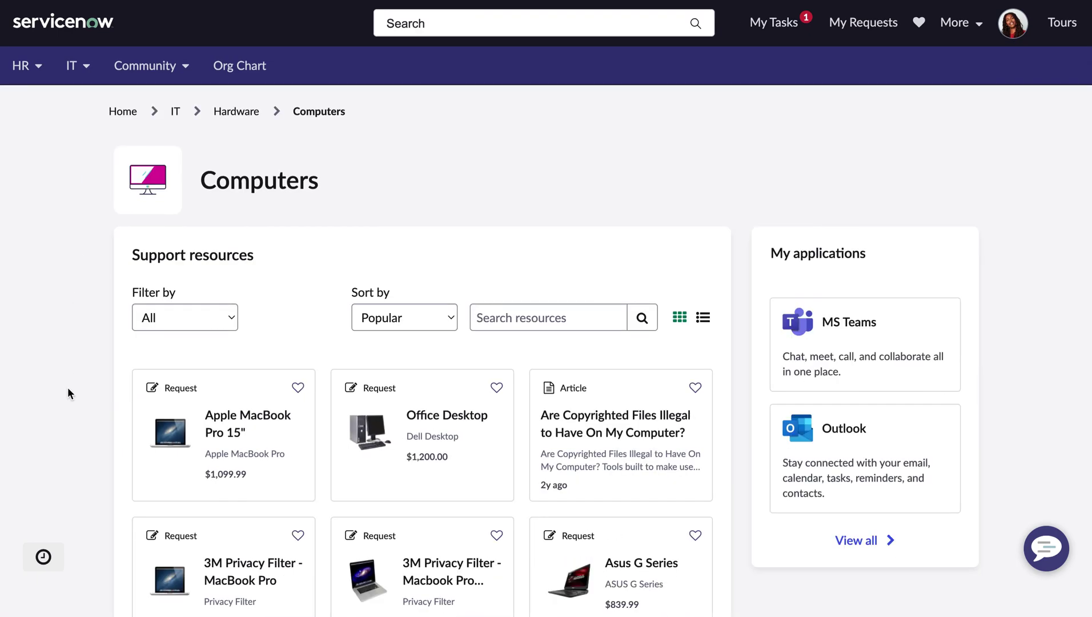
pyautogui.scroll(-2, 66, 411)
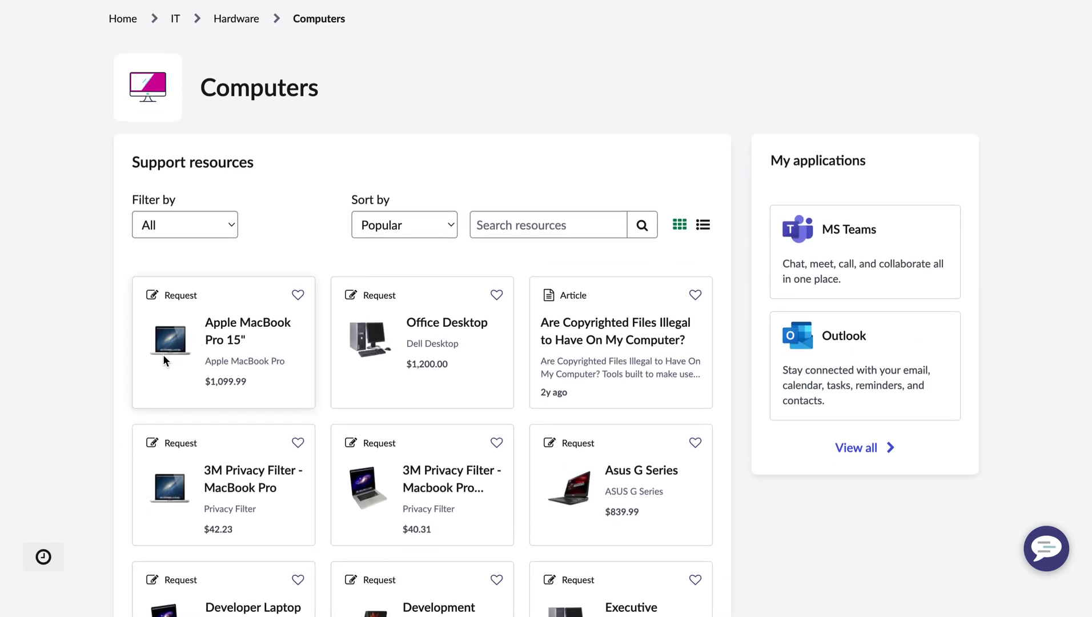
pyautogui.click(160, 349)
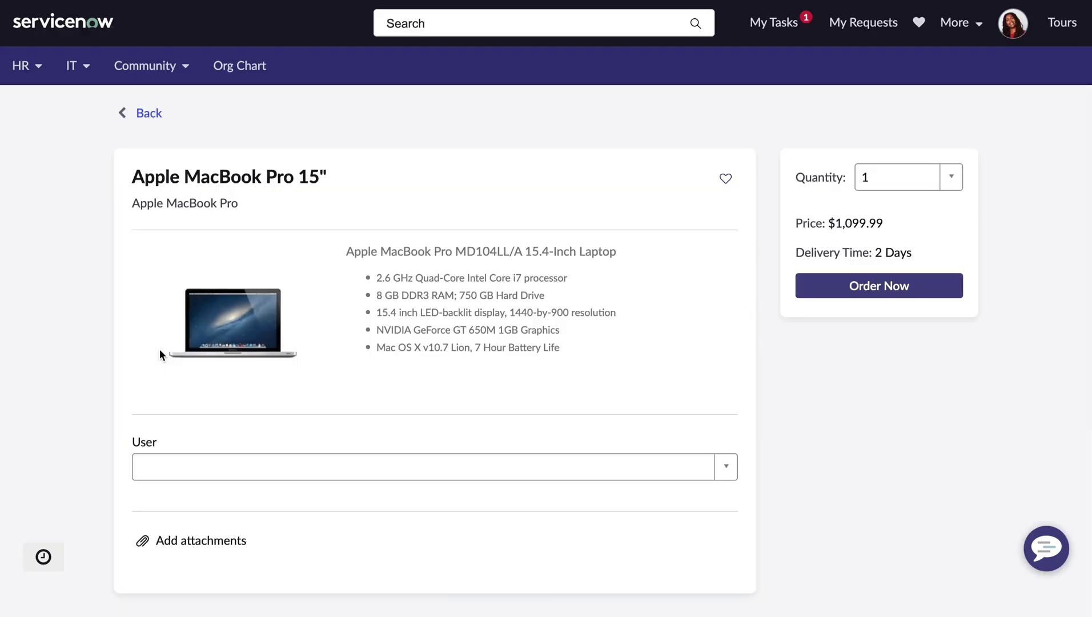
pyautogui.scroll(-1, 160, 349)
# - Order the MacBook Pro for the selected employee, expand delivery and special instructions, and check out
pyautogui.click(162, 405)
pyautogui.write('emily')
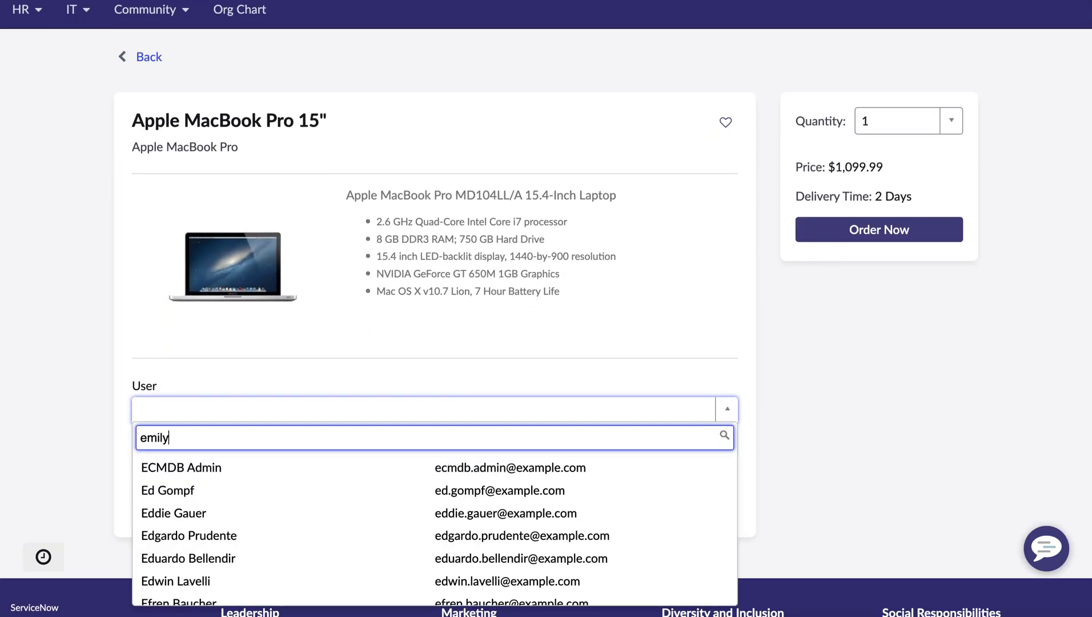
pyautogui.click(180, 467)
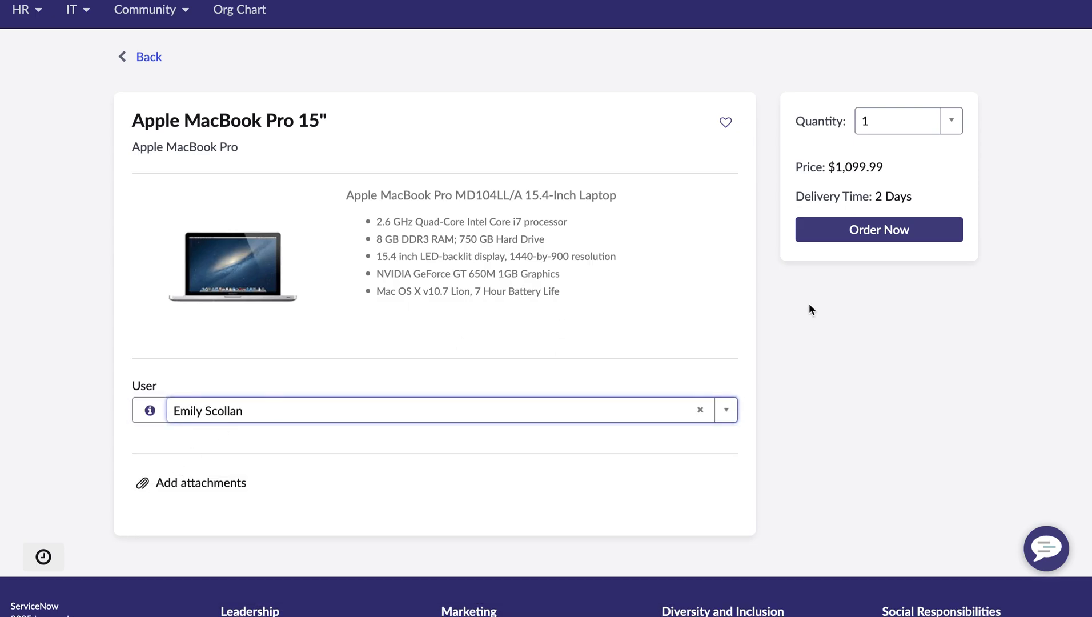
pyautogui.click(874, 232)
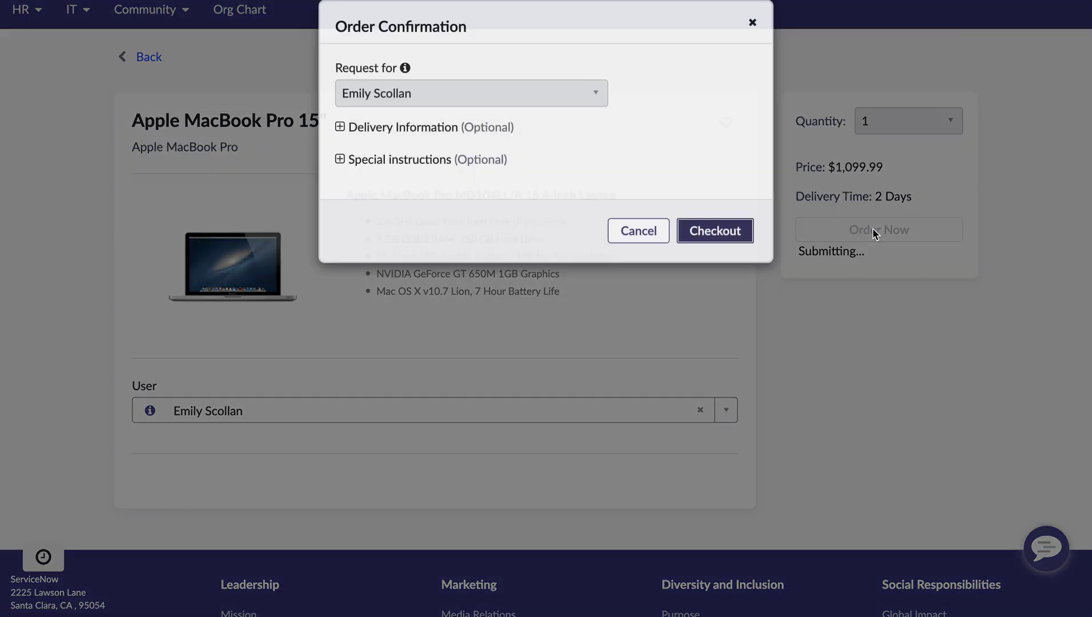
pyautogui.click(402, 151)
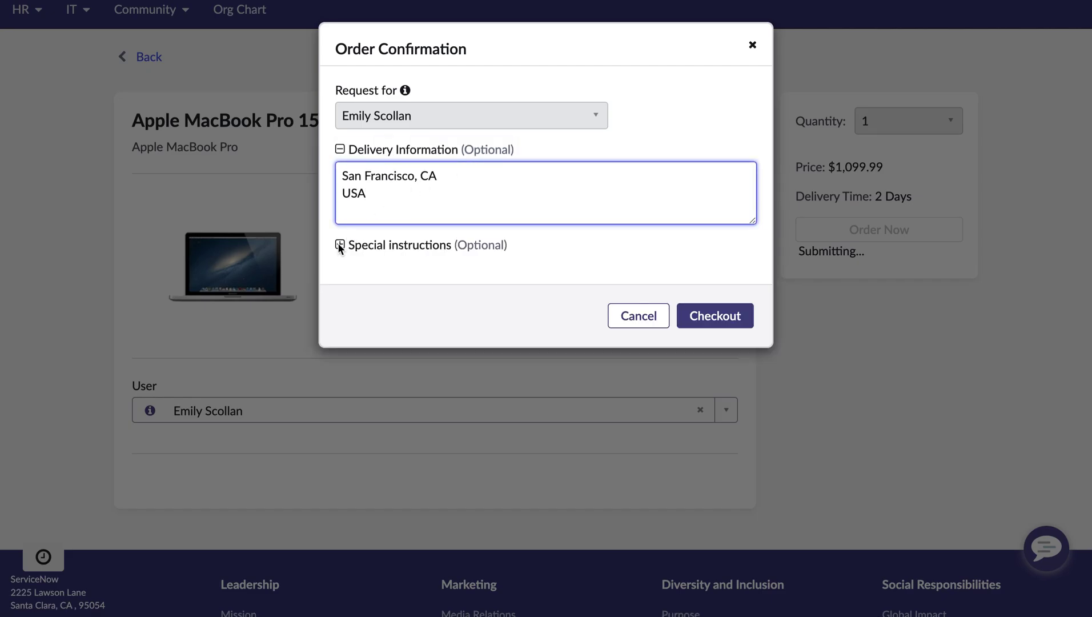
pyautogui.click(340, 245)
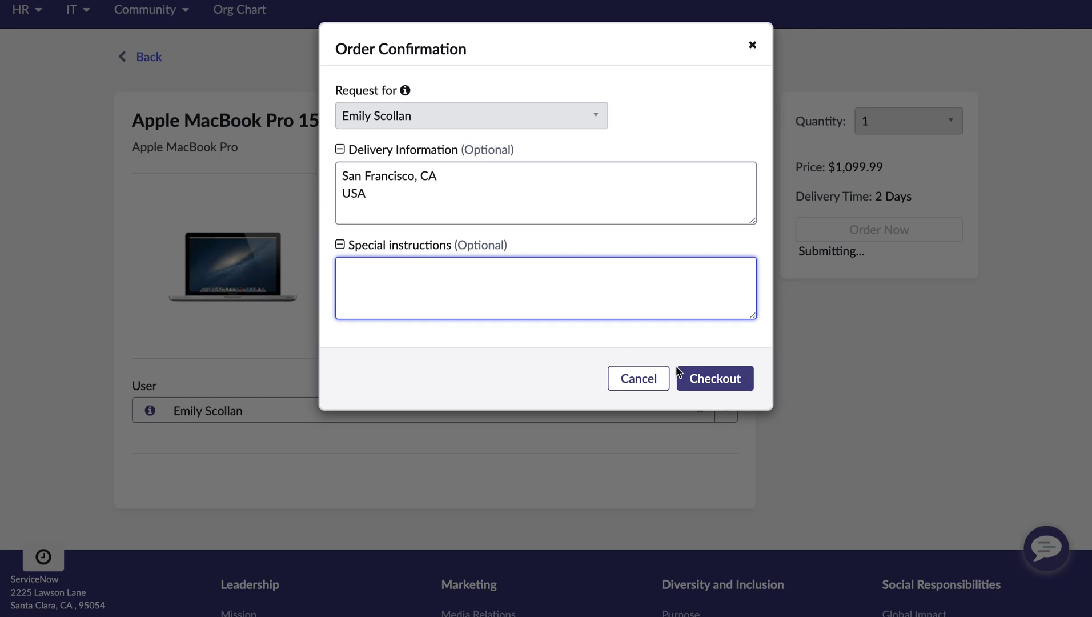
pyautogui.click(710, 380)
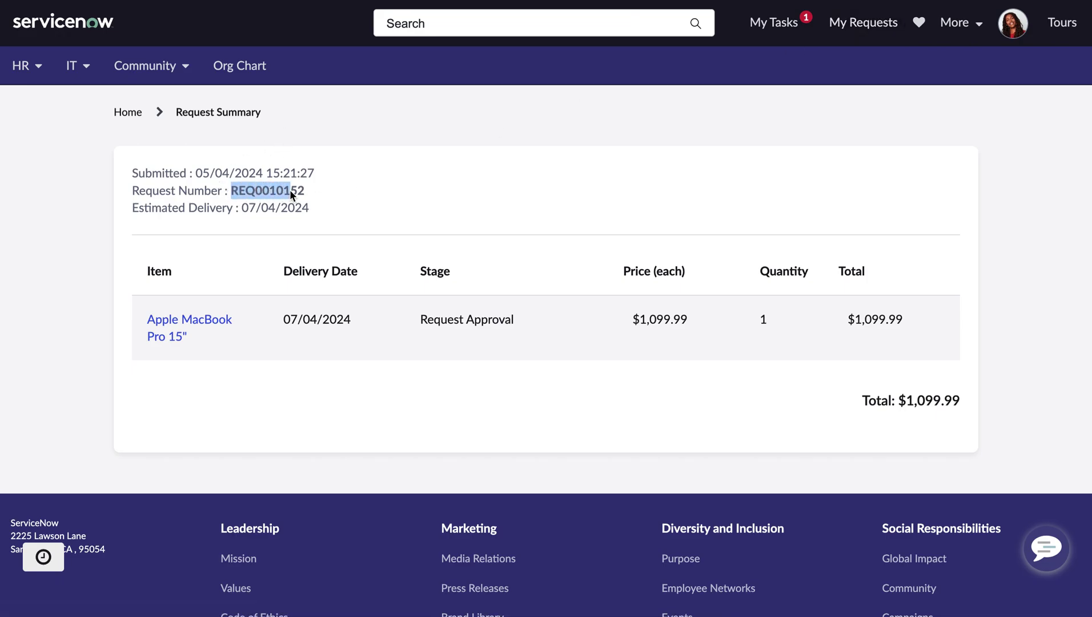
# - Open the Apple MacBook Pro 15" request item and review its Request Approval stage and activity
pyautogui.click(389, 193)
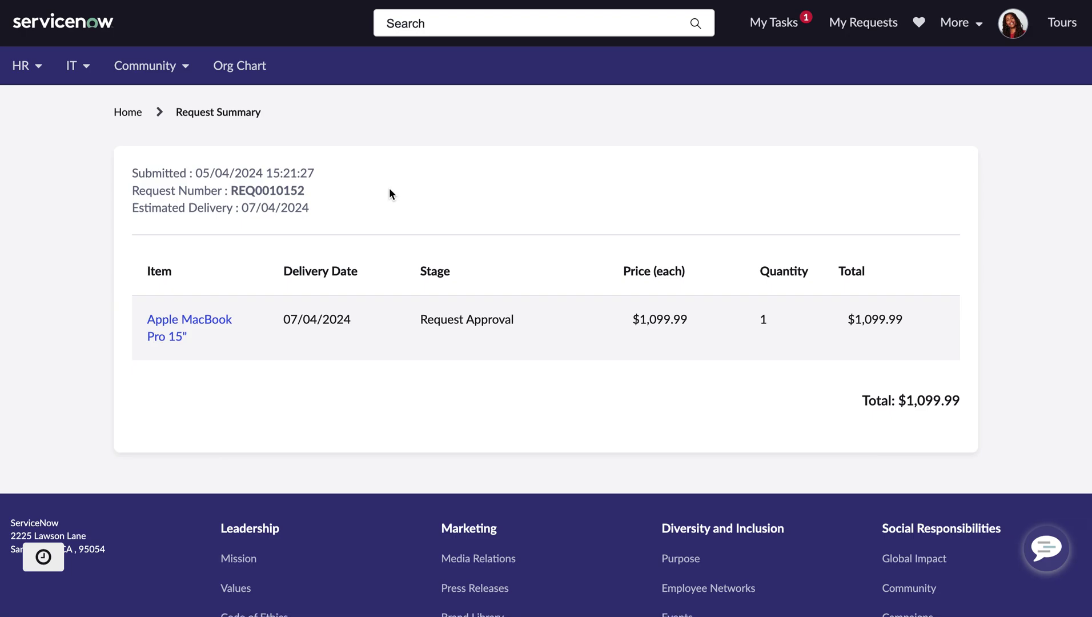
pyautogui.click(302, 191)
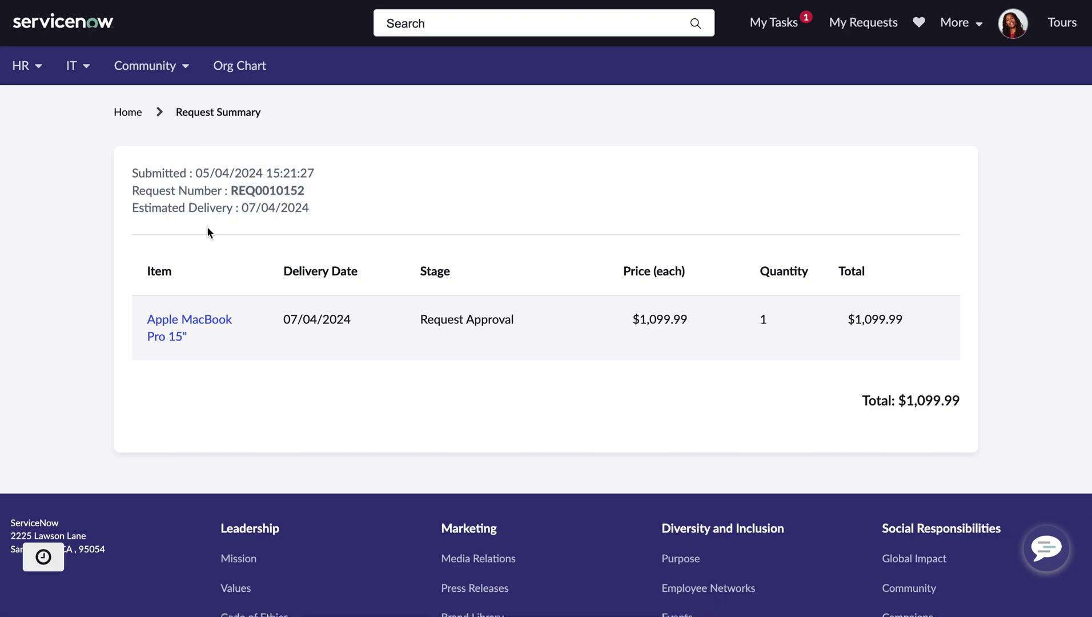
pyautogui.click(160, 322)
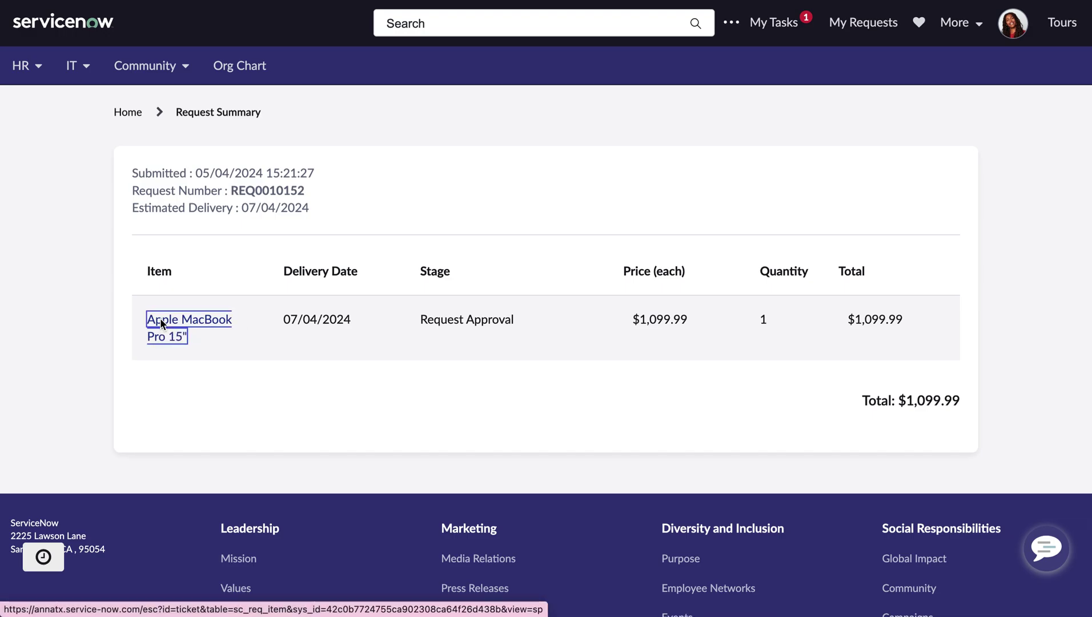
pyautogui.scroll(-3, 160, 321)
pyautogui.scroll(-1, 159, 318)
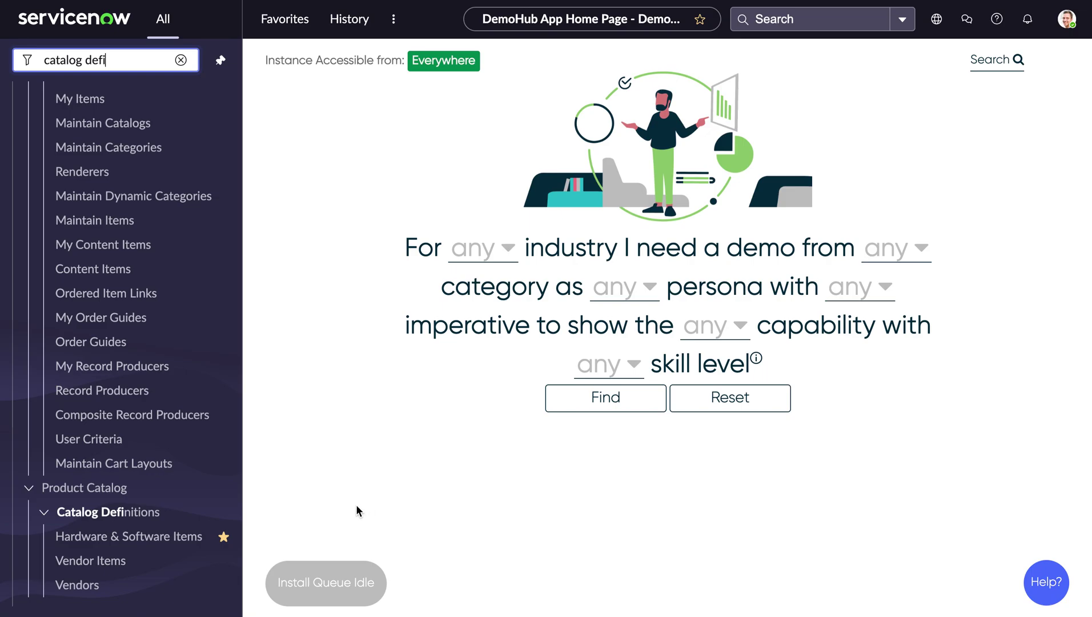
# - Filter Hardware & Software Items to names starting with apple and open the Apple MacBook Pro 15" item
pyautogui.click(95, 539)
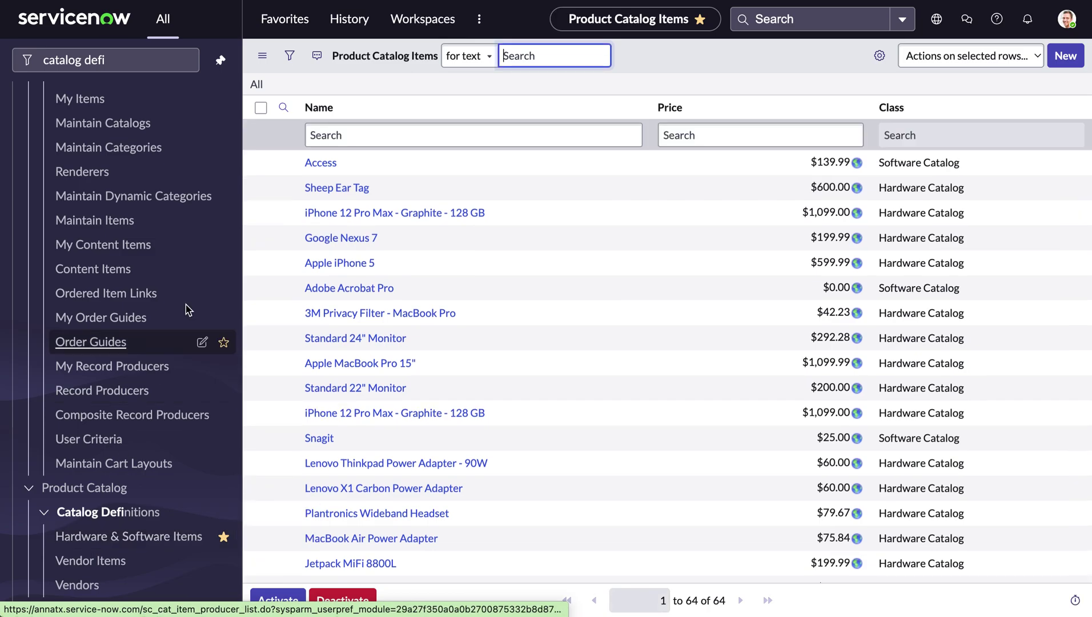
pyautogui.click(394, 134)
pyautogui.write('apple')
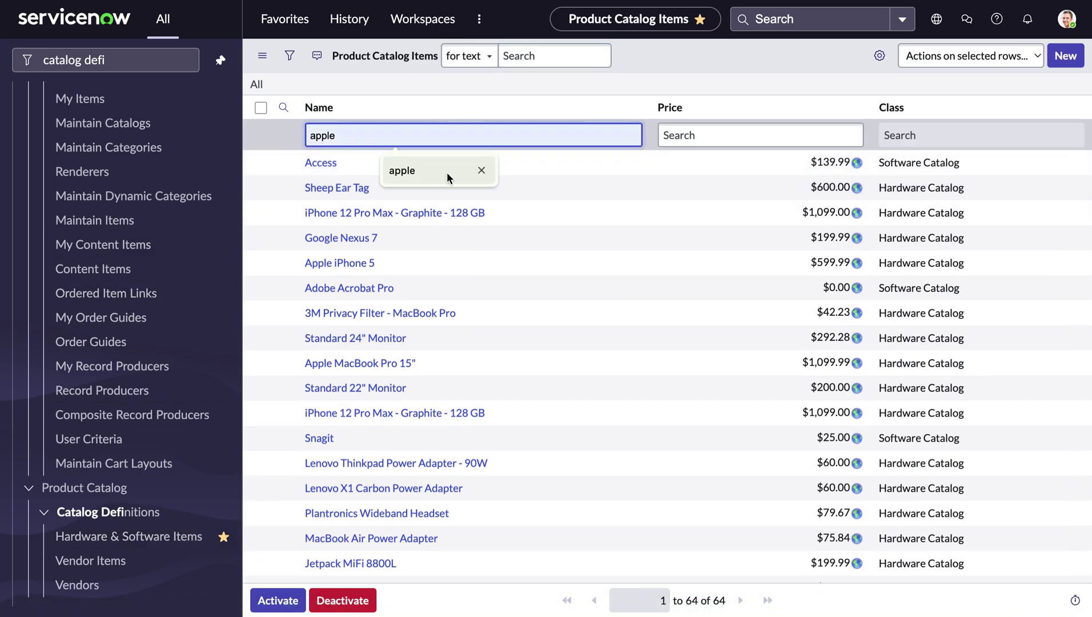
pyautogui.click(447, 173)
pyautogui.click(220, 60)
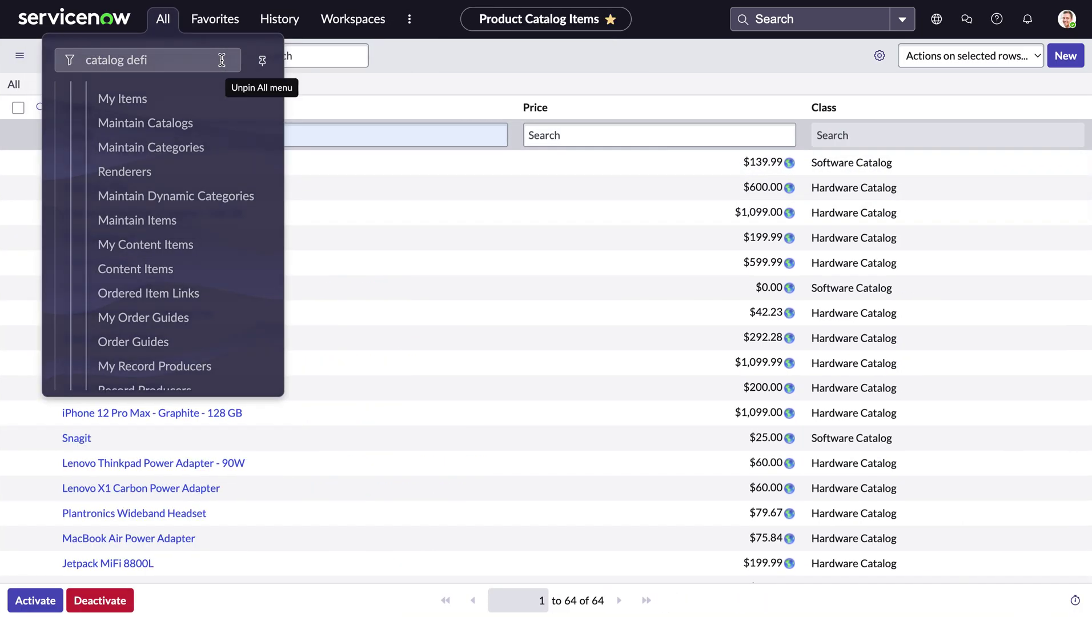
pyautogui.click(376, 134)
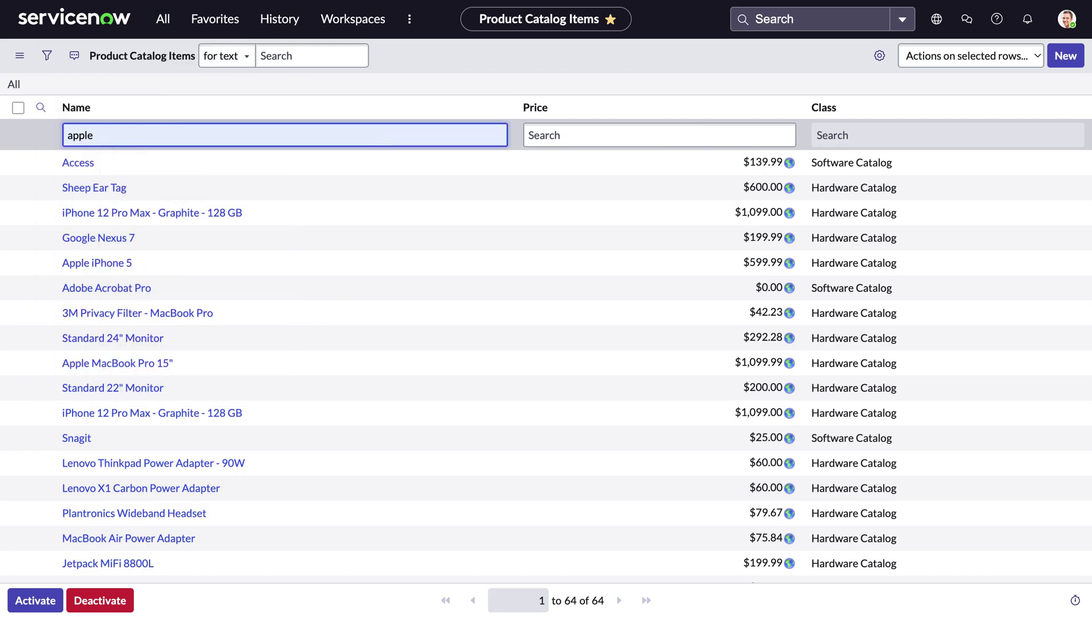
pyautogui.press('Return')
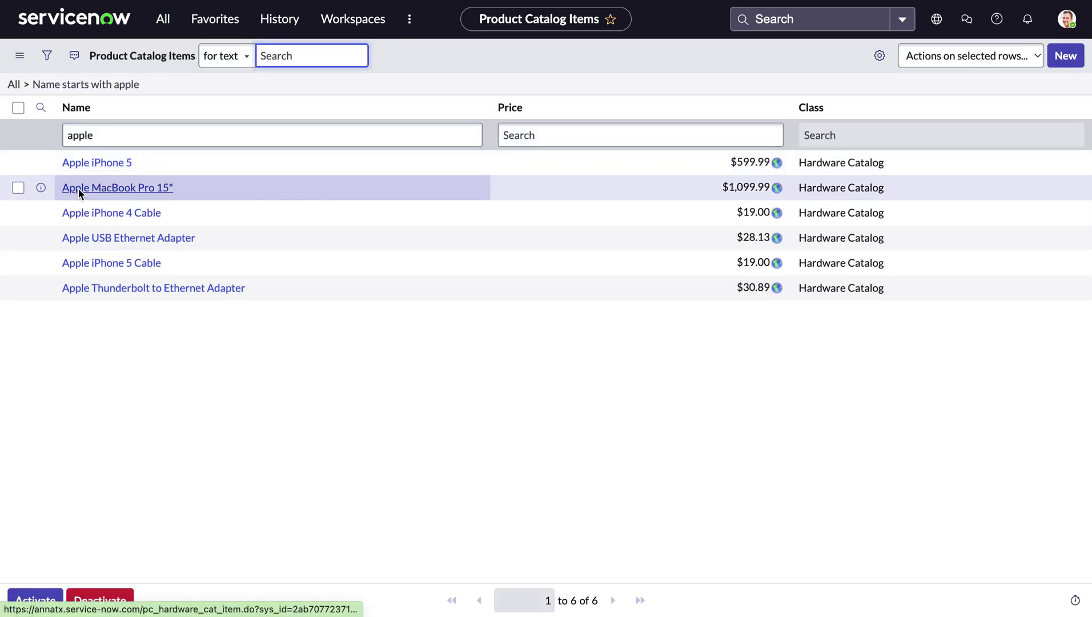
pyautogui.click(152, 187)
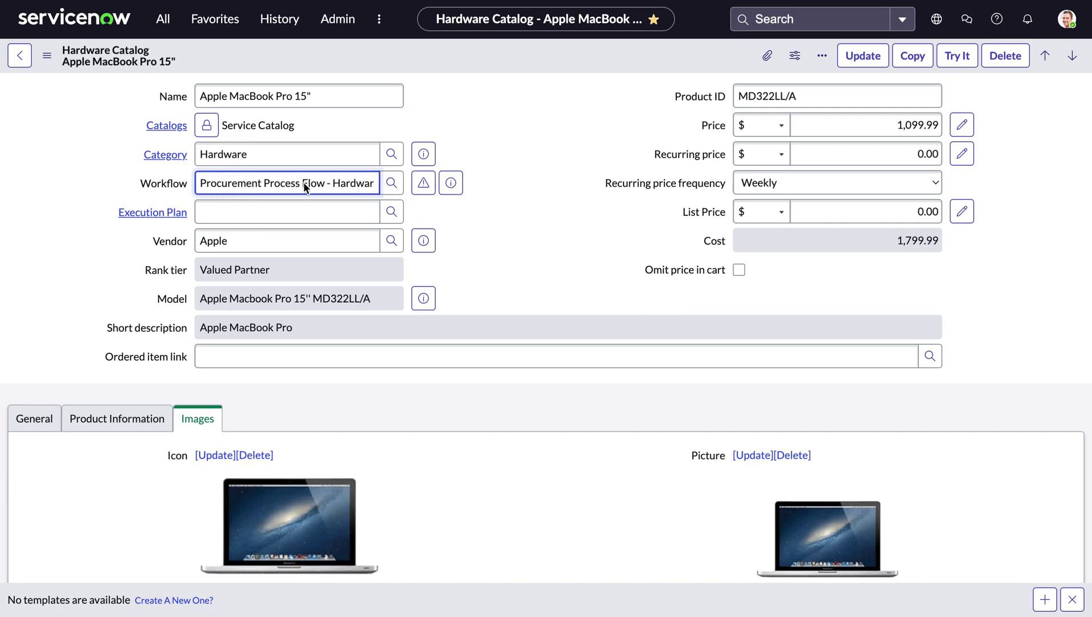
pyautogui.click(424, 180)
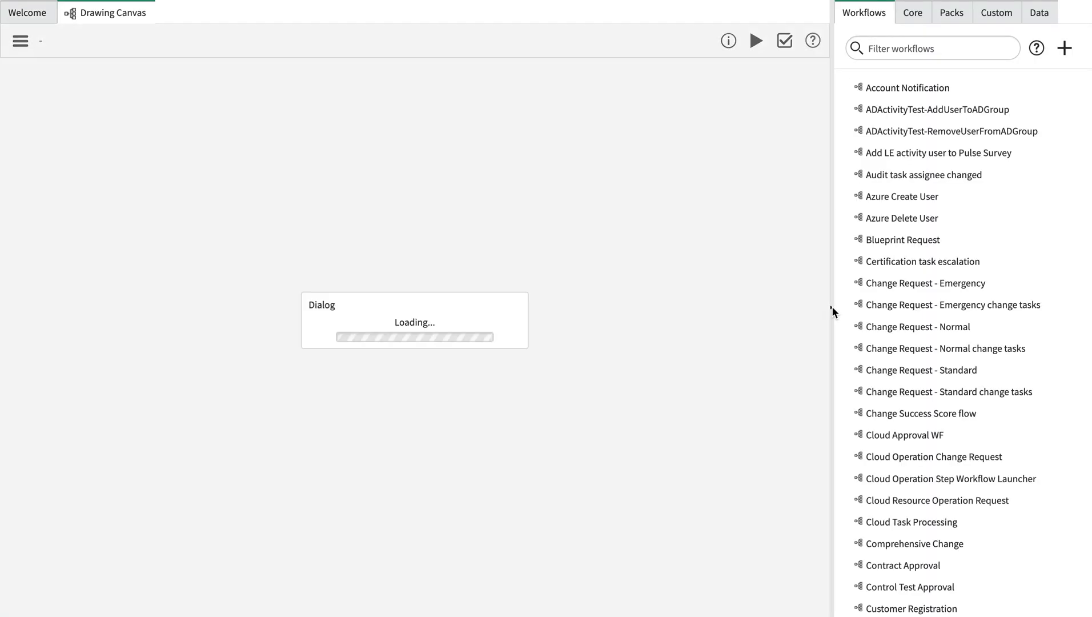
pyautogui.click(832, 307)
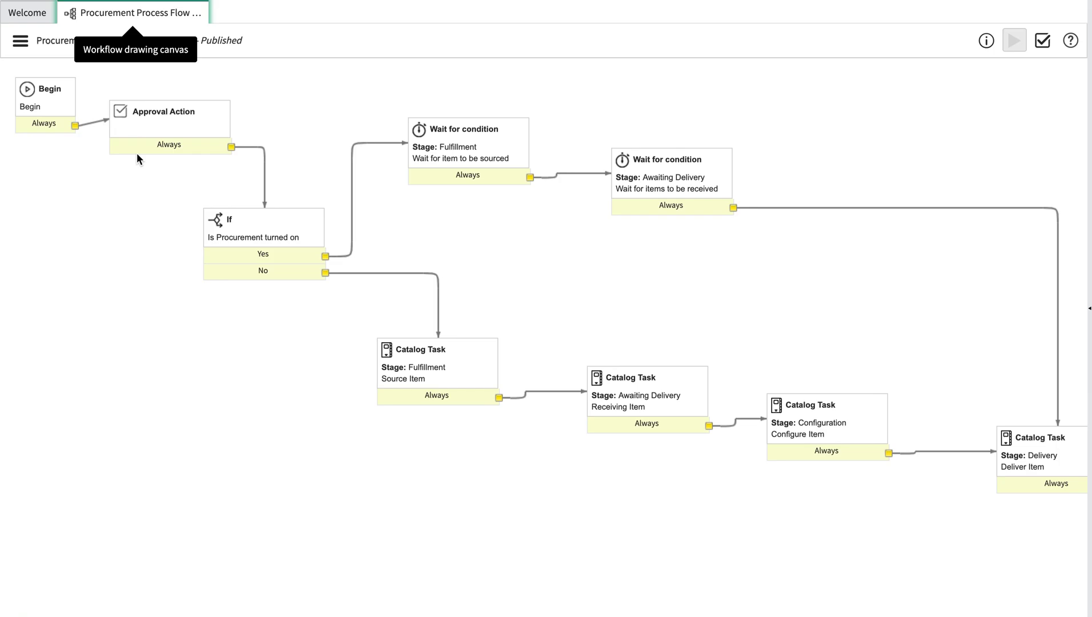
pyautogui.hscroll(3, 137, 152)
pyautogui.hscroll(-3, 136, 152)
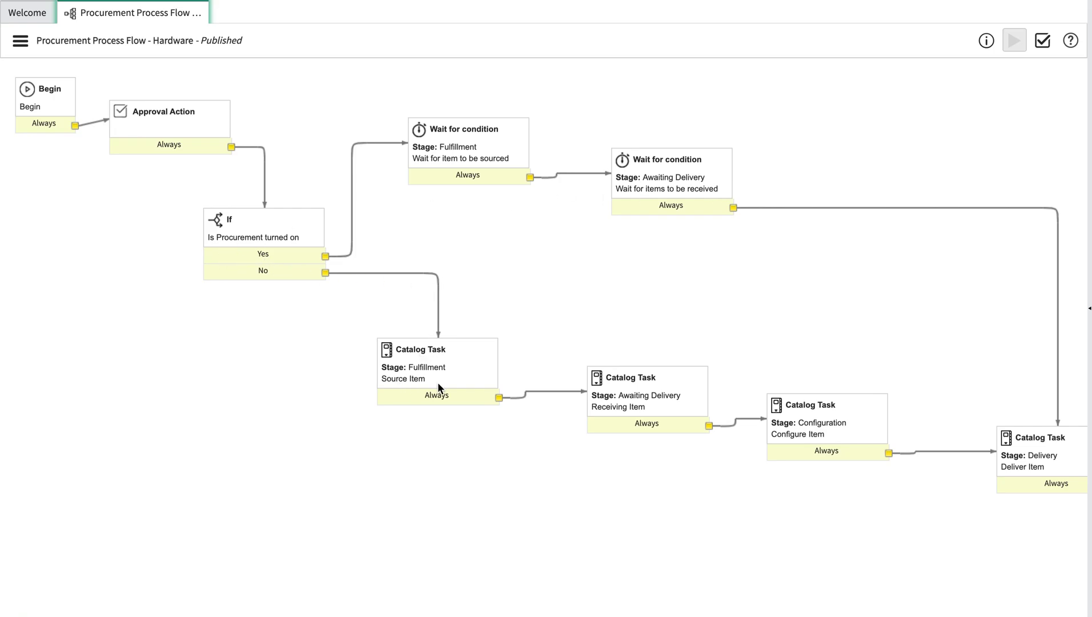
pyautogui.hscroll(5, 704, 433)
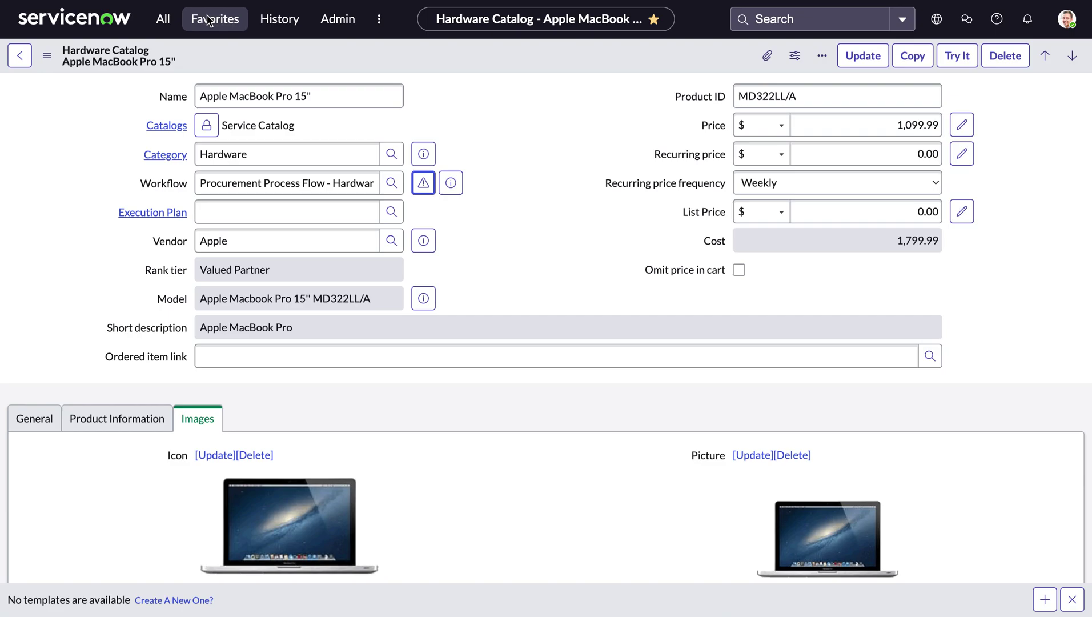
# - Open the Assets list from favourites, filtered to the computer model category (1,031 records)
pyautogui.click(209, 21)
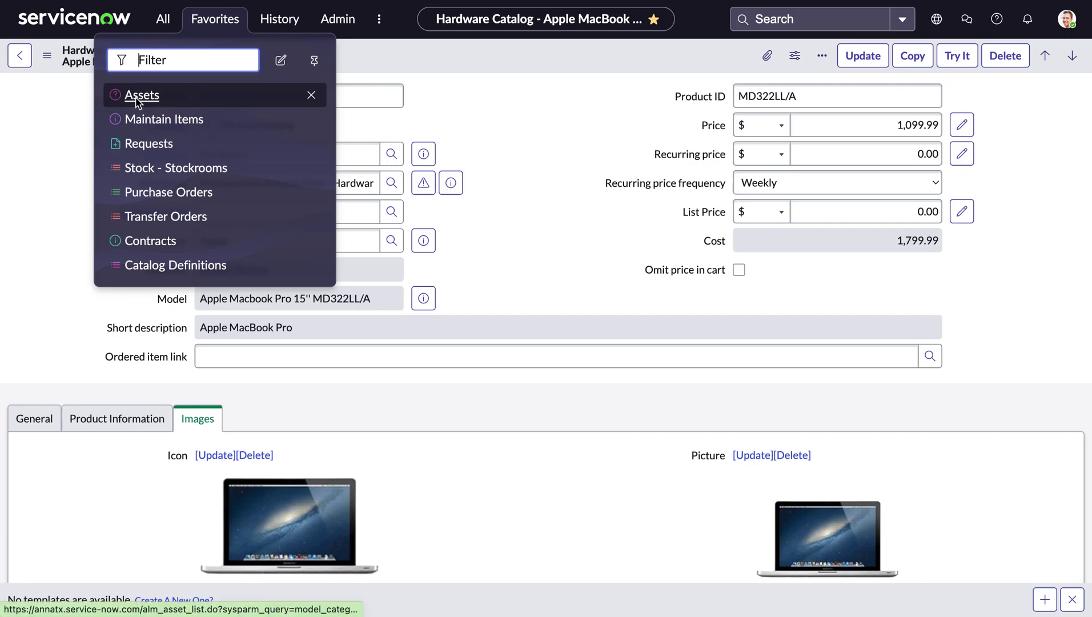
pyautogui.click(137, 96)
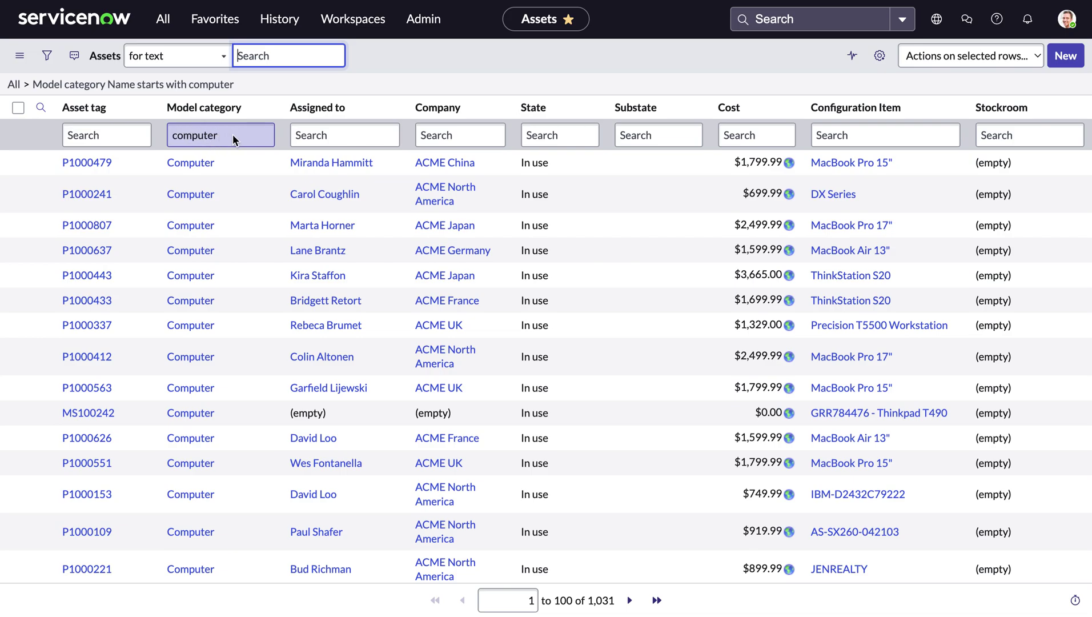
pyautogui.scroll(-3, 197, 434)
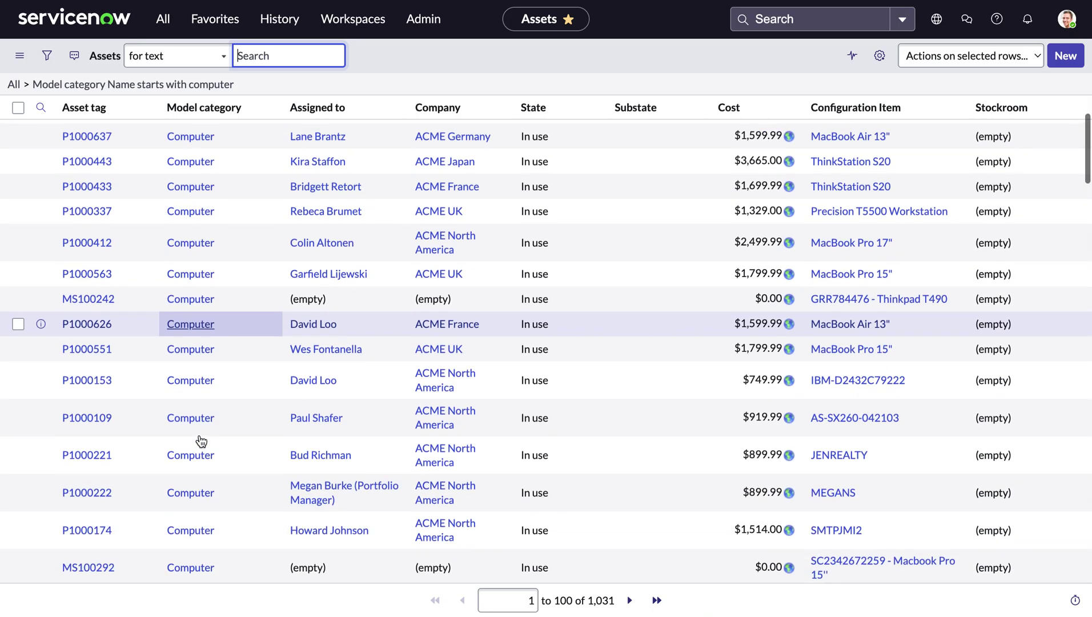
pyautogui.scroll(3, 198, 434)
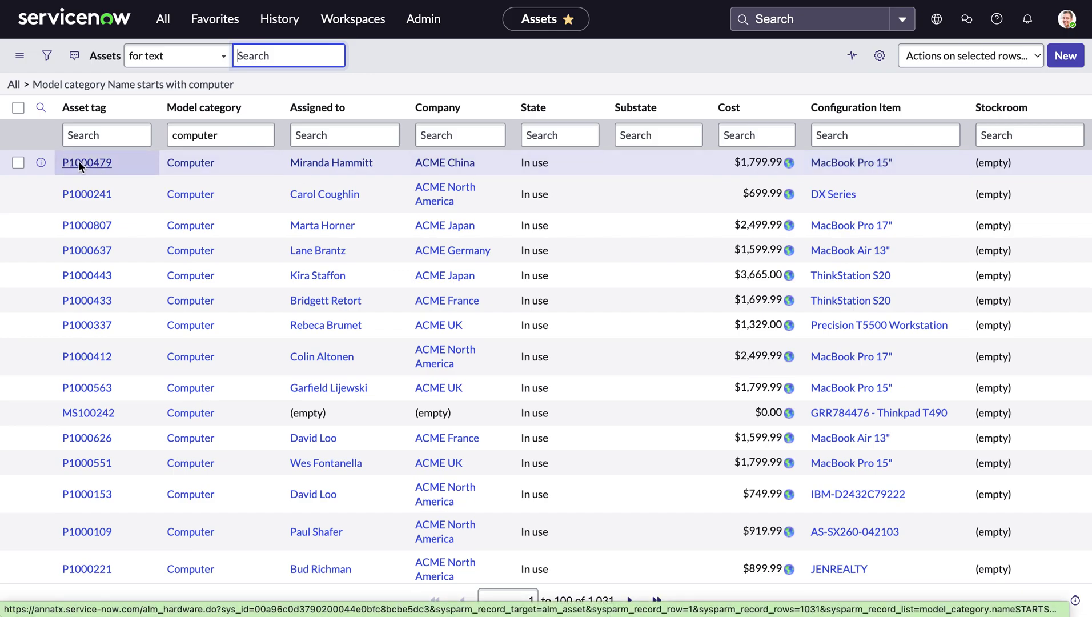
# - Open hardware asset P1000479, the Apple Macbook Pro 15'', and view its Financial tab
pyautogui.click(78, 162)
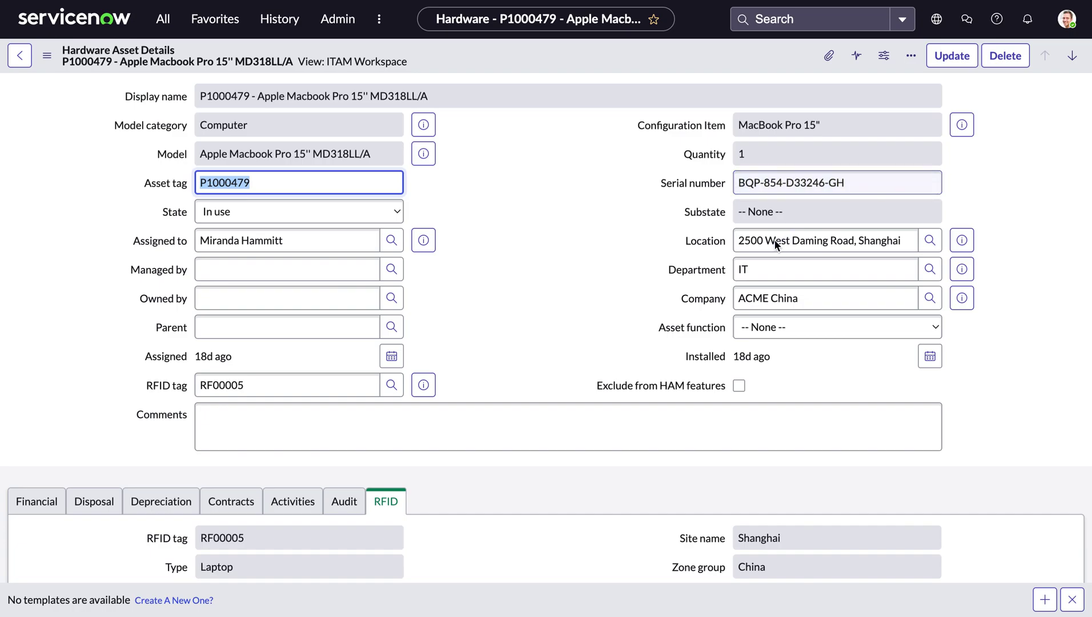
pyautogui.scroll(-1, 475, 382)
pyautogui.scroll(-5, 475, 378)
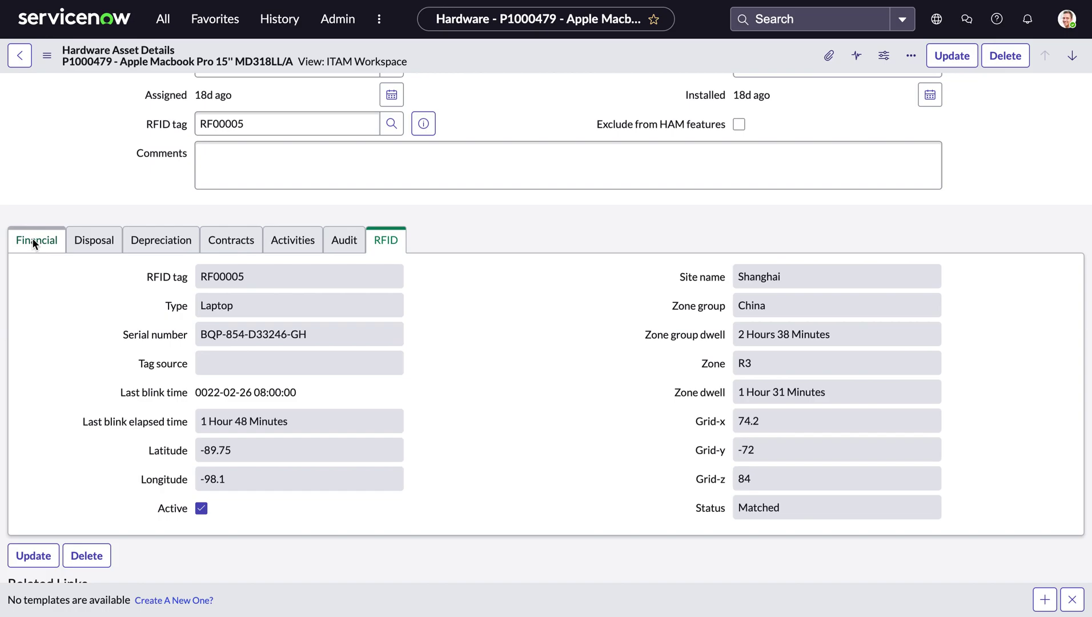
pyautogui.click(32, 239)
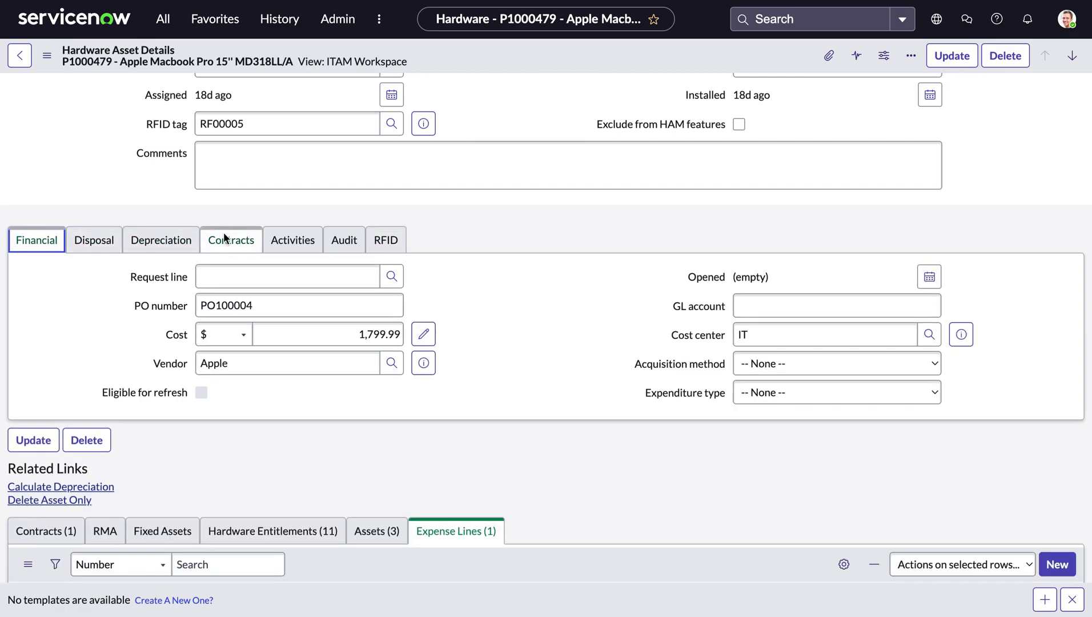
pyautogui.scroll(-4, 199, 496)
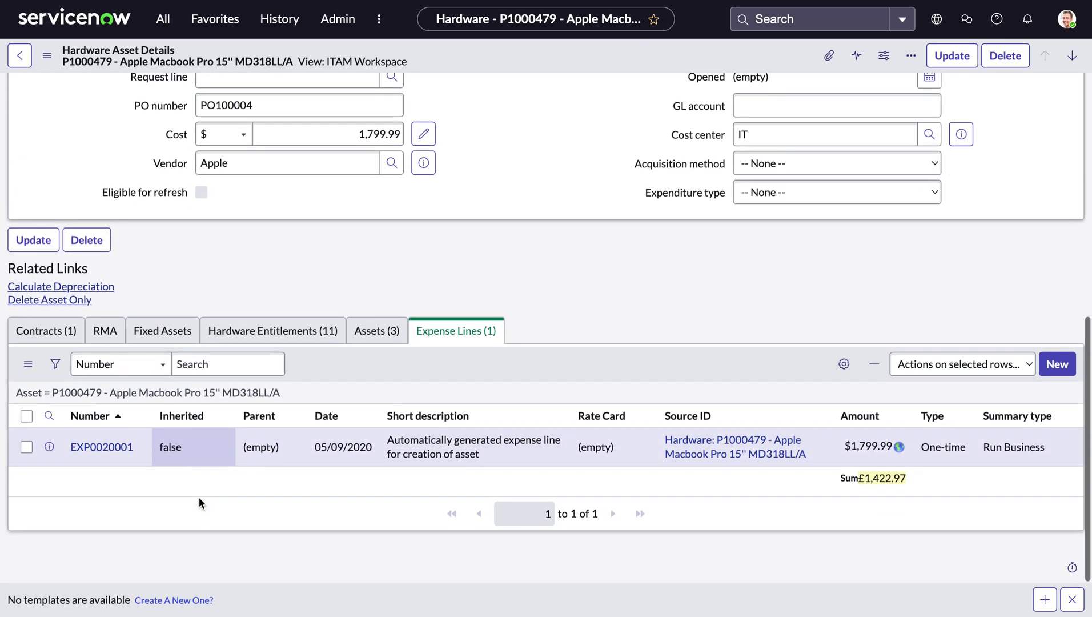
# - Review the asset's Contracts, attached Assets and Expense Lines related lists
pyautogui.click(64, 331)
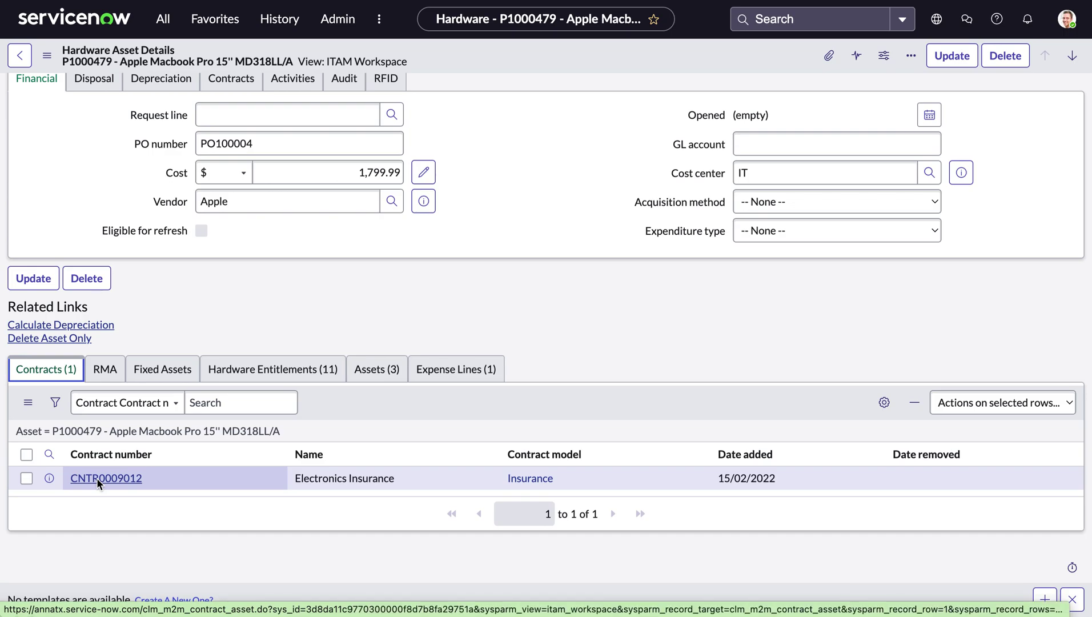
pyautogui.click(379, 370)
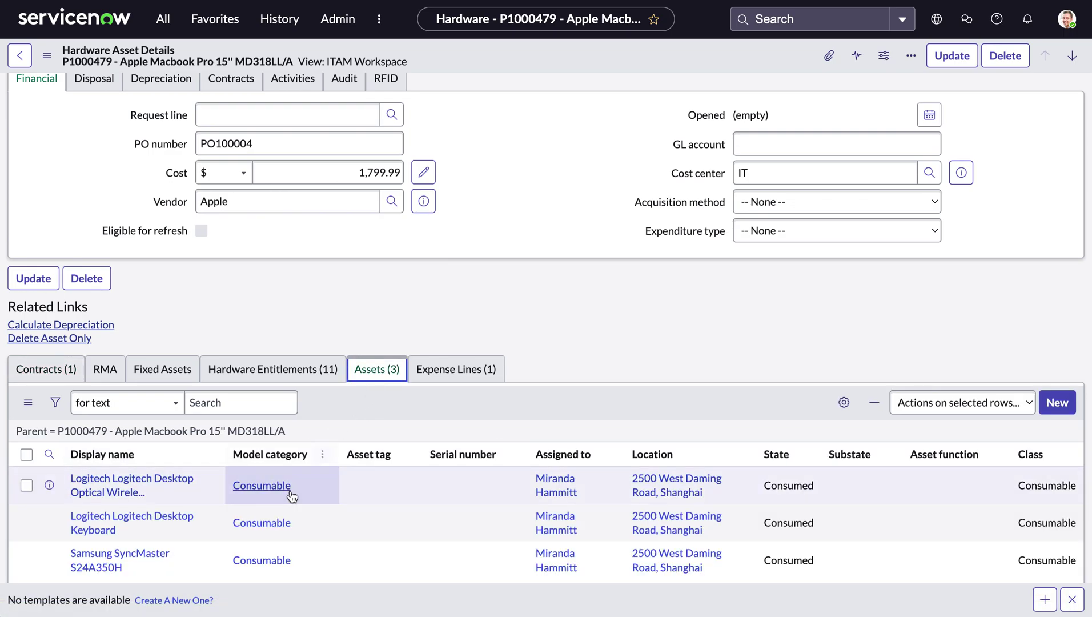
pyautogui.scroll(-3, 291, 496)
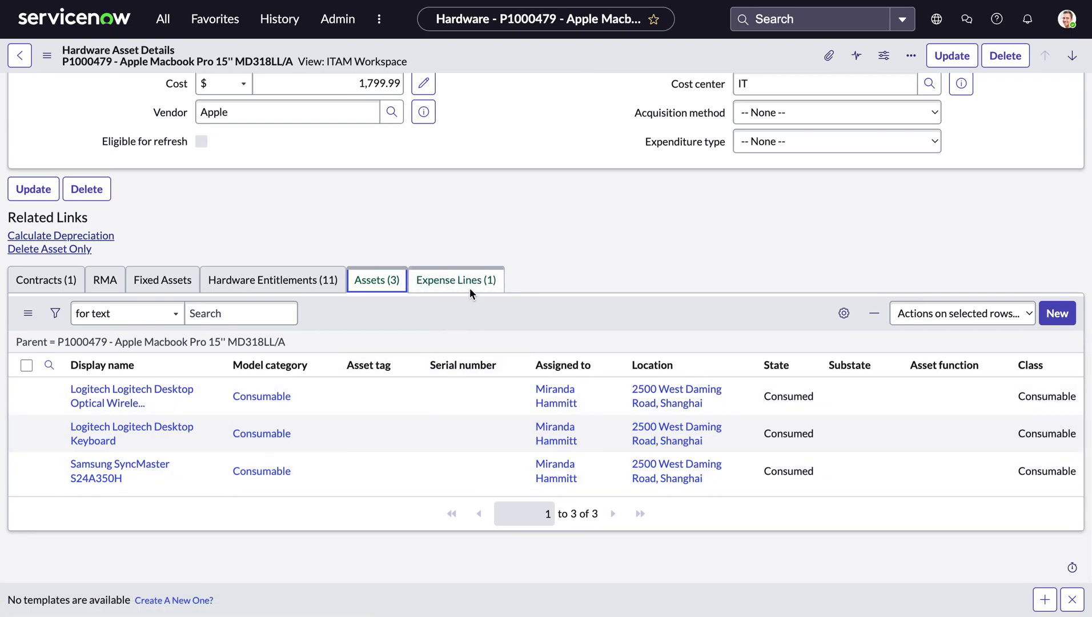
pyautogui.click(469, 288)
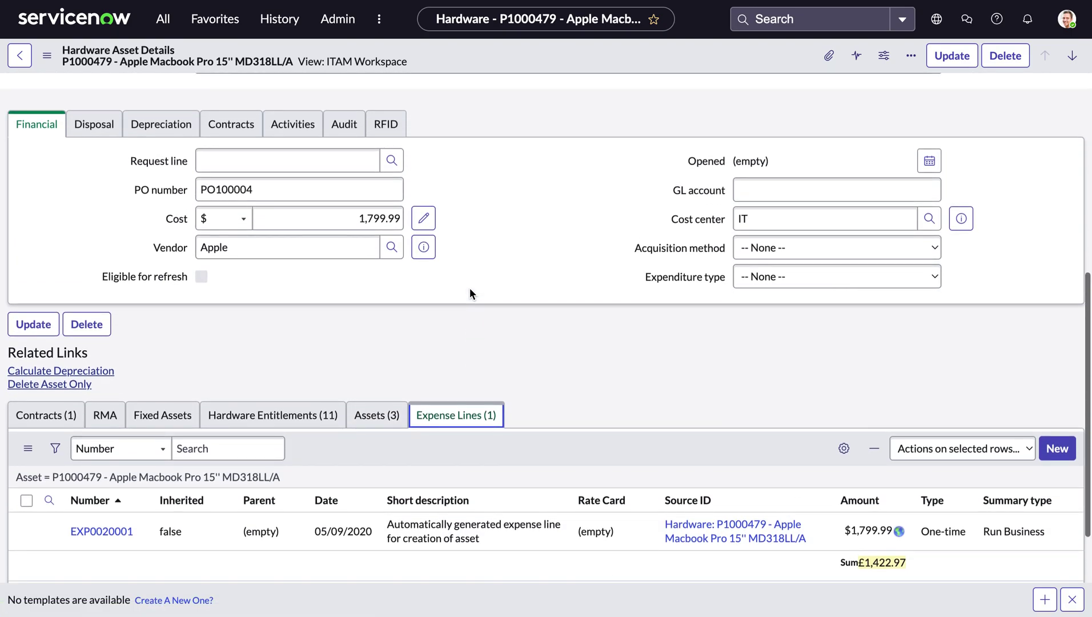
pyautogui.scroll(7, 469, 293)
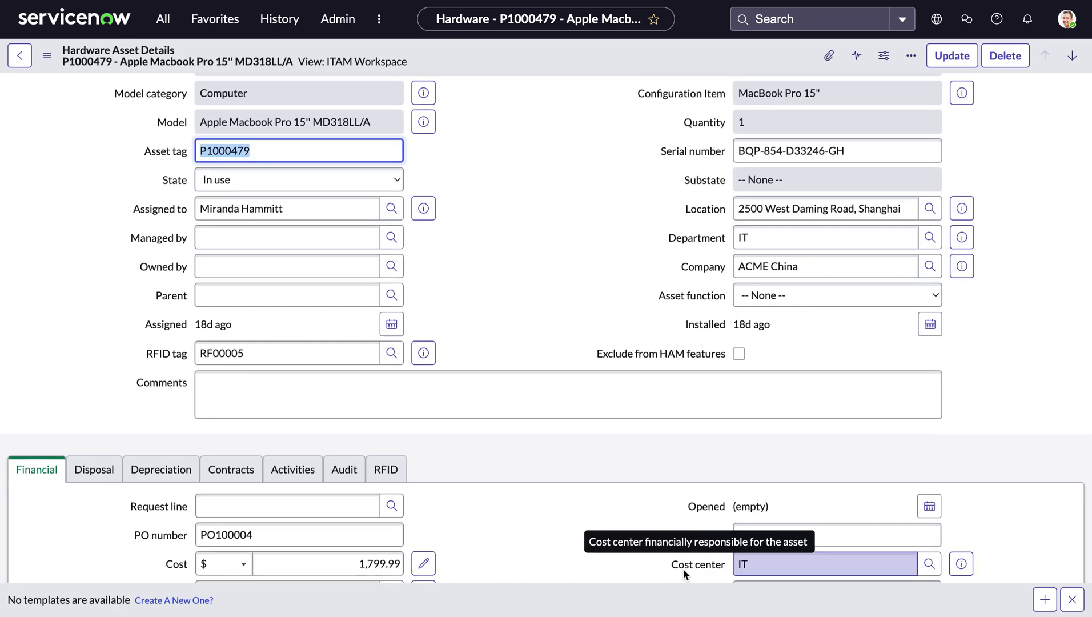
pyautogui.click(229, 21)
# - Find request REQ0010152 in the Requests list and show its two pending approvers
pyautogui.click(144, 148)
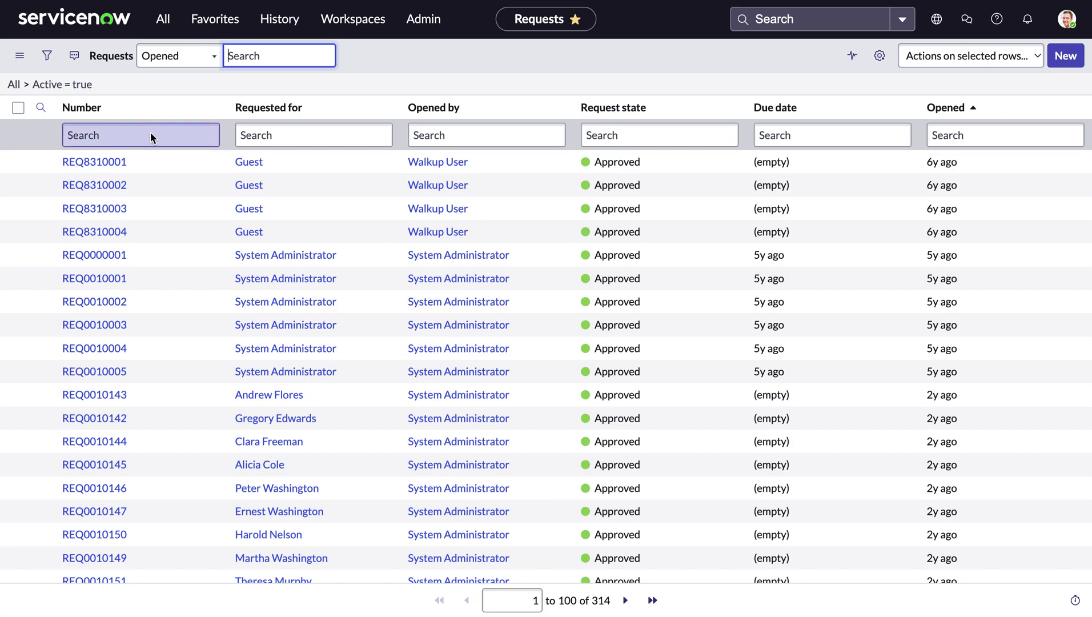
pyautogui.click(150, 135)
pyautogui.write('REQ0010152')
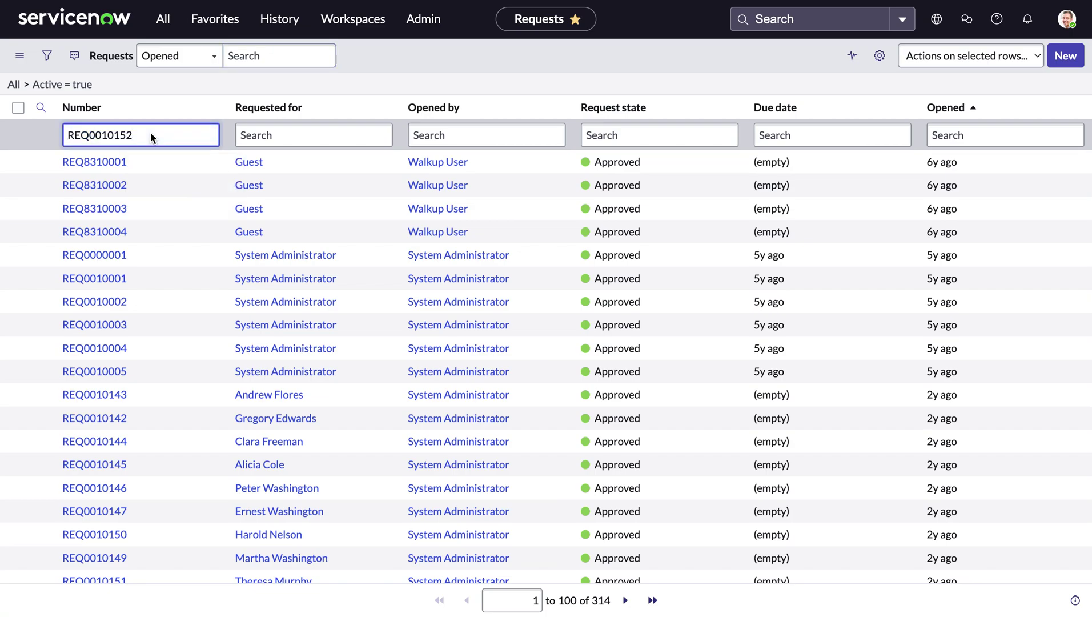
pyautogui.press('Return')
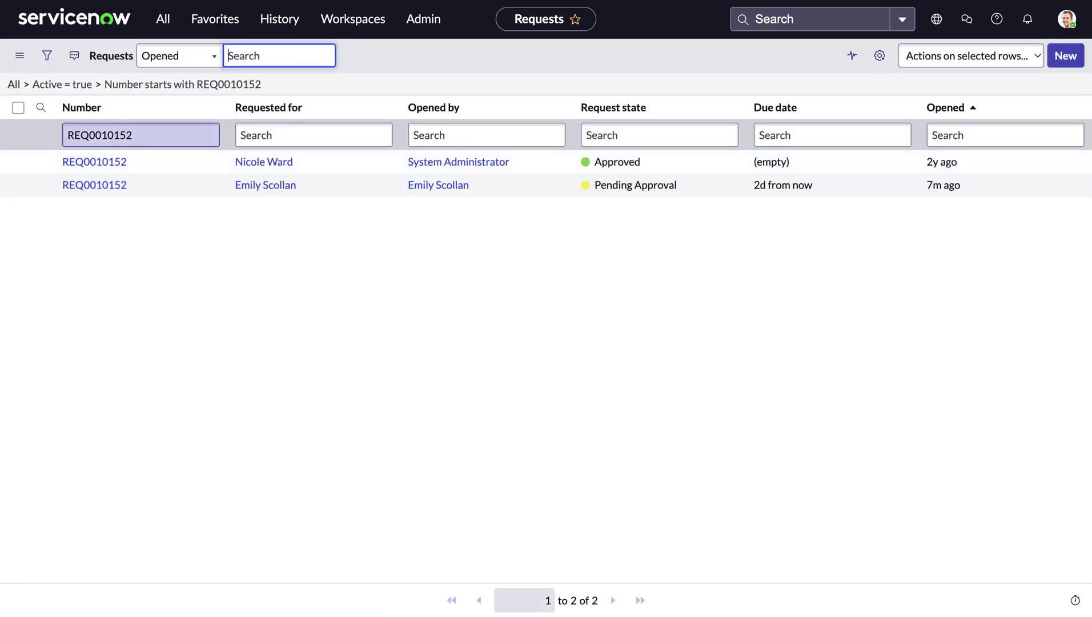
pyautogui.click(86, 185)
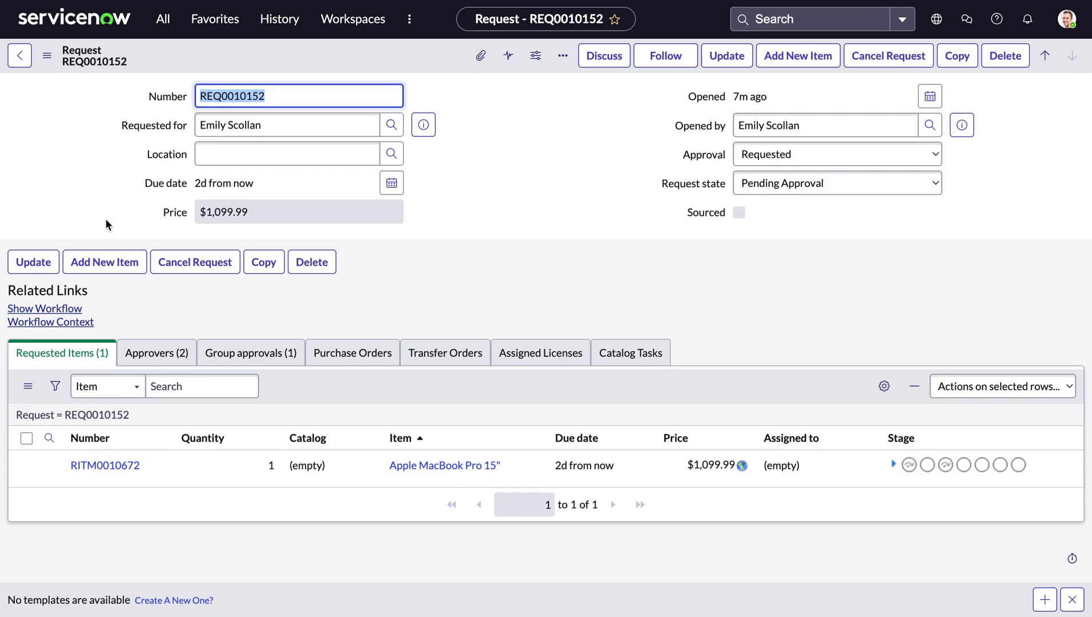
pyautogui.click(162, 355)
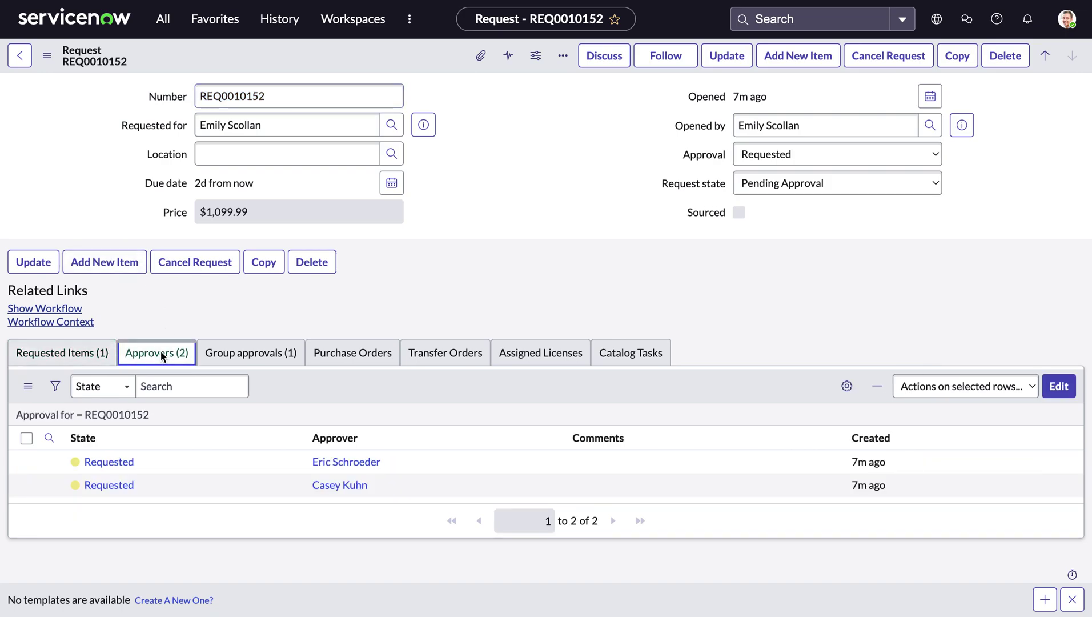
# - Approve REQ0010152 via the first approver's record and view the resulting catalog task SCTASK0010140
pyautogui.click(105, 461)
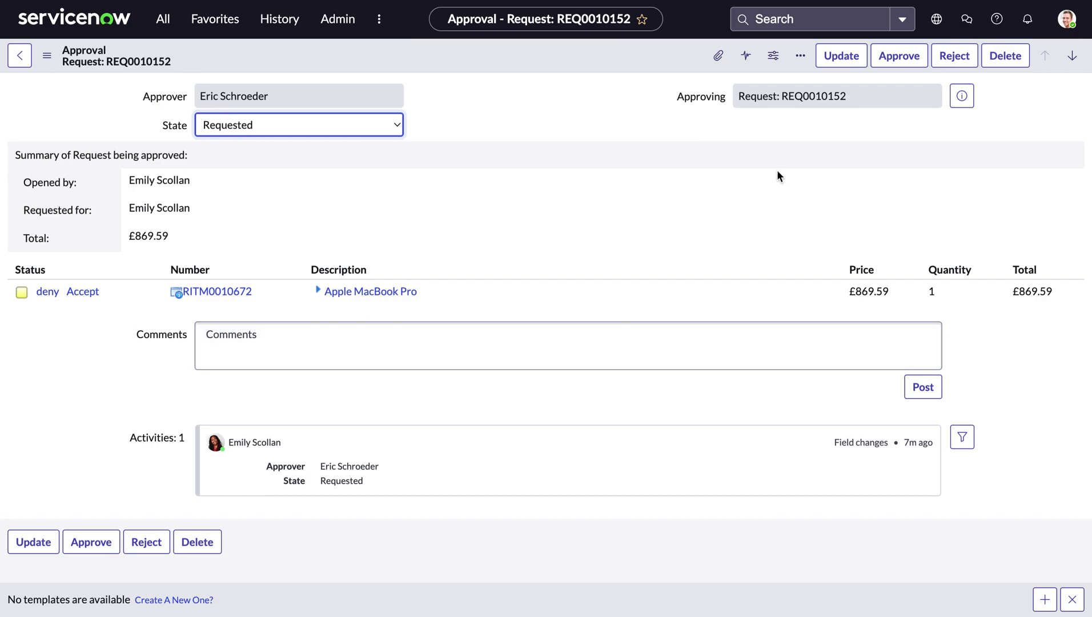
pyautogui.click(916, 59)
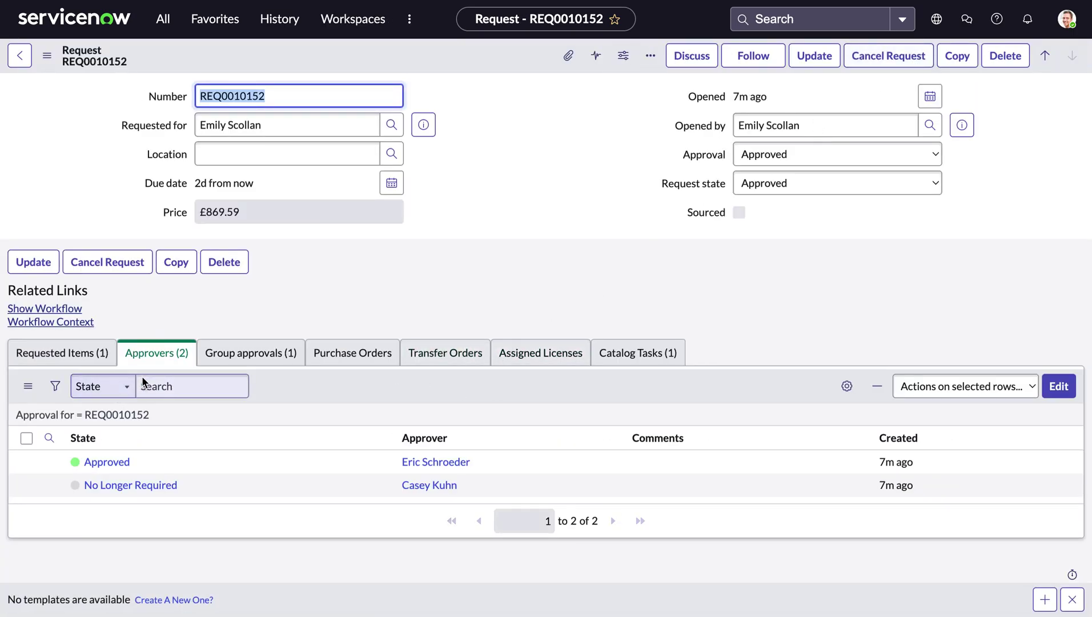
pyautogui.click(658, 364)
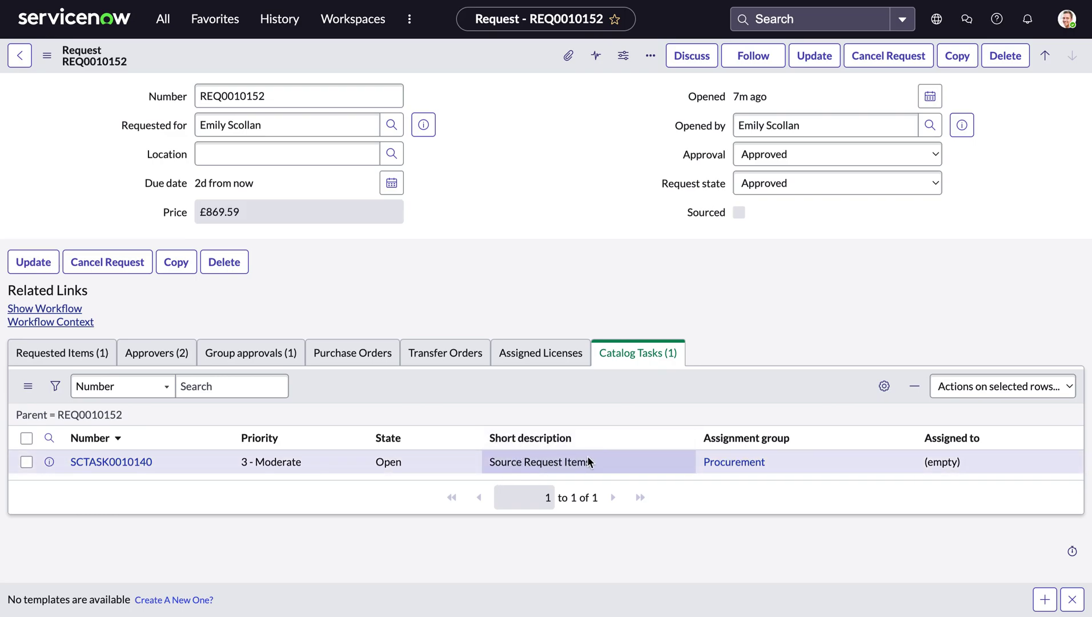
# - Open catalog task SCTASK0010140 and launch Source Request for the Apple MacBook Pro 15"
pyautogui.click(110, 461)
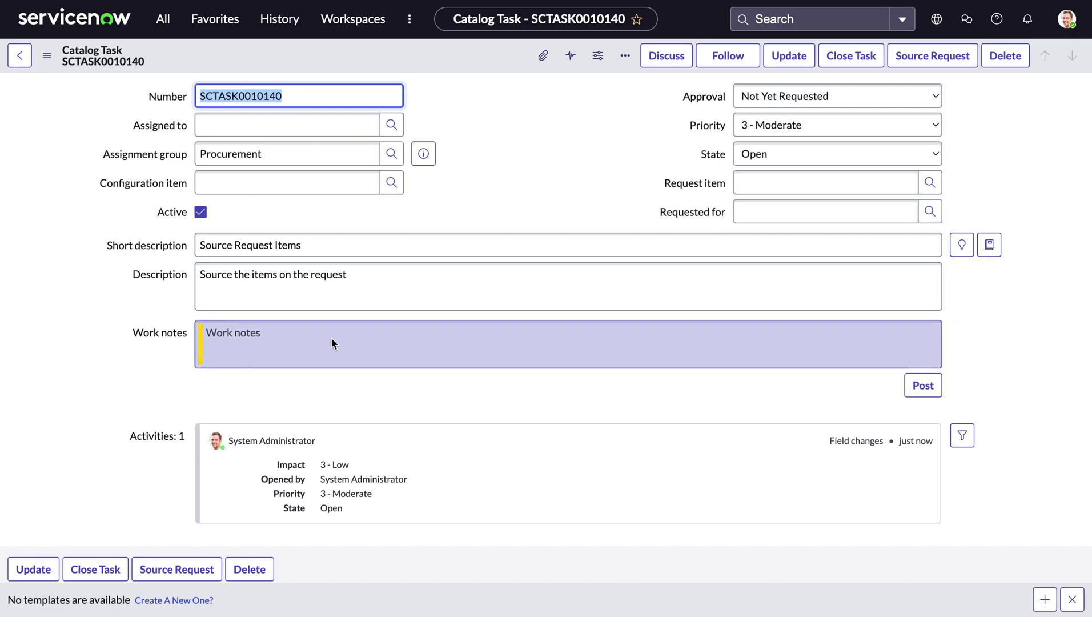
pyautogui.scroll(-2, 365, 349)
pyautogui.scroll(-2, 370, 353)
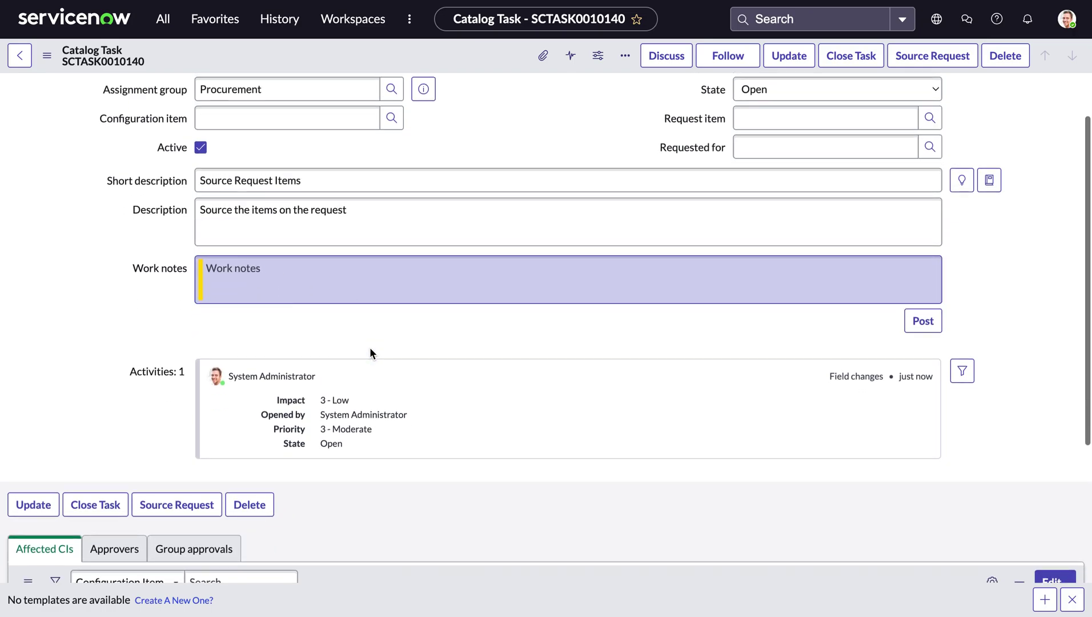
pyautogui.click(191, 505)
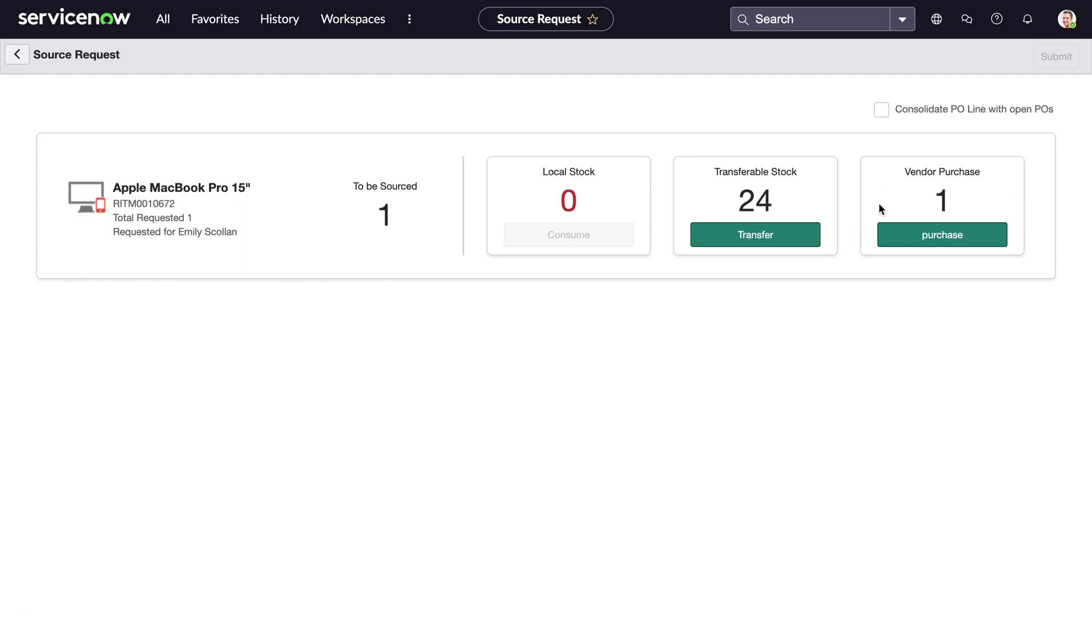
# - Transfer 1 MacBook from Southern California Warehouse to San Diego Border - Pickup/Dropoff
pyautogui.click(763, 238)
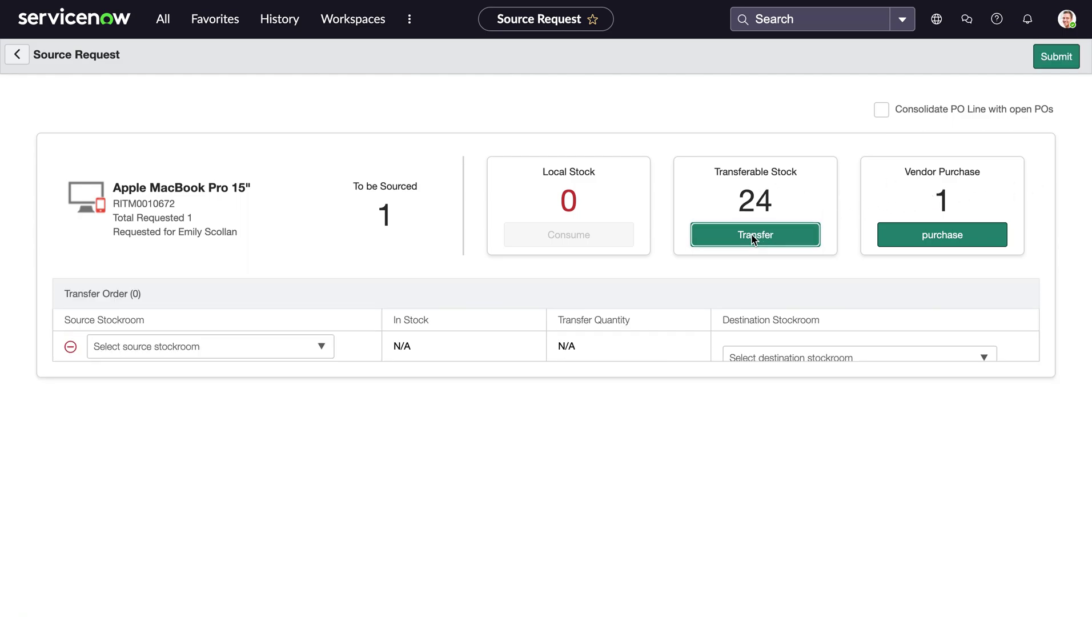
pyautogui.click(271, 354)
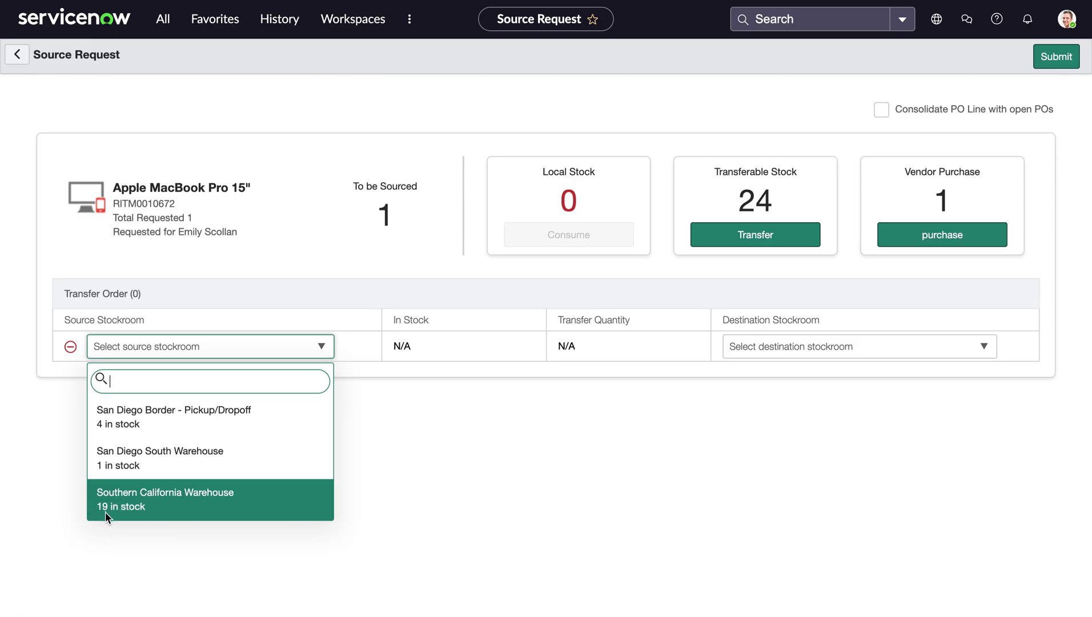
pyautogui.click(176, 503)
pyautogui.click(578, 346)
pyautogui.click(800, 346)
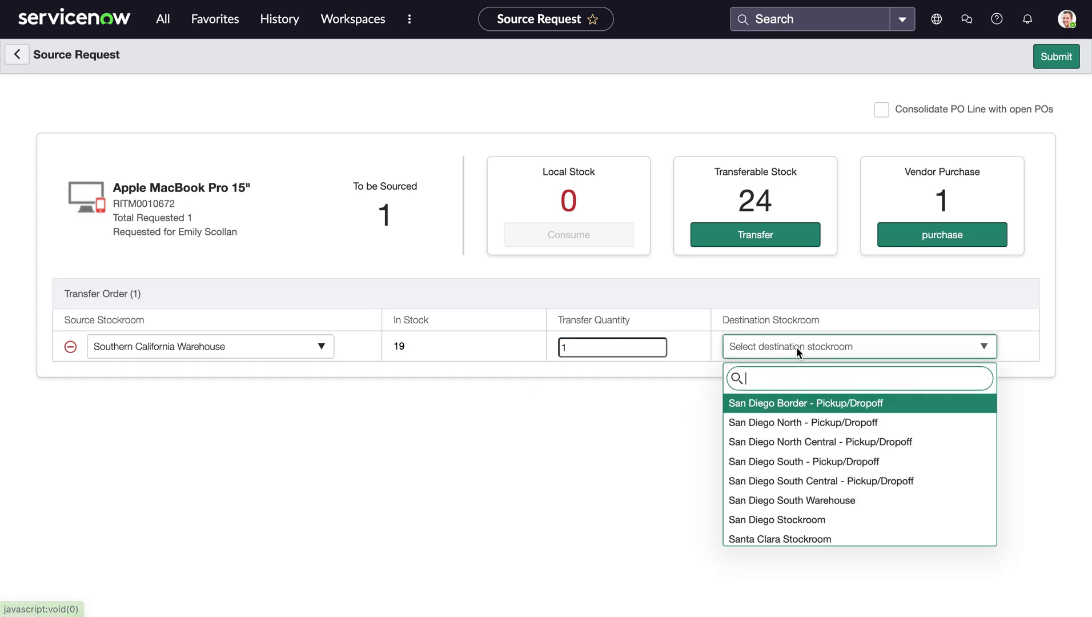
pyautogui.click(793, 407)
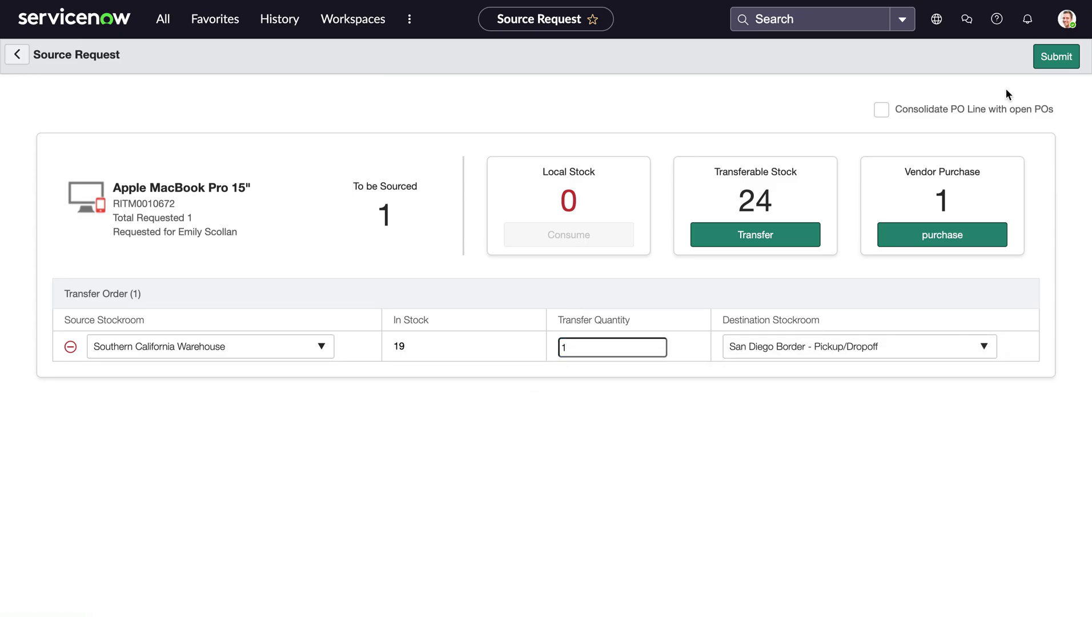
pyautogui.click(1051, 55)
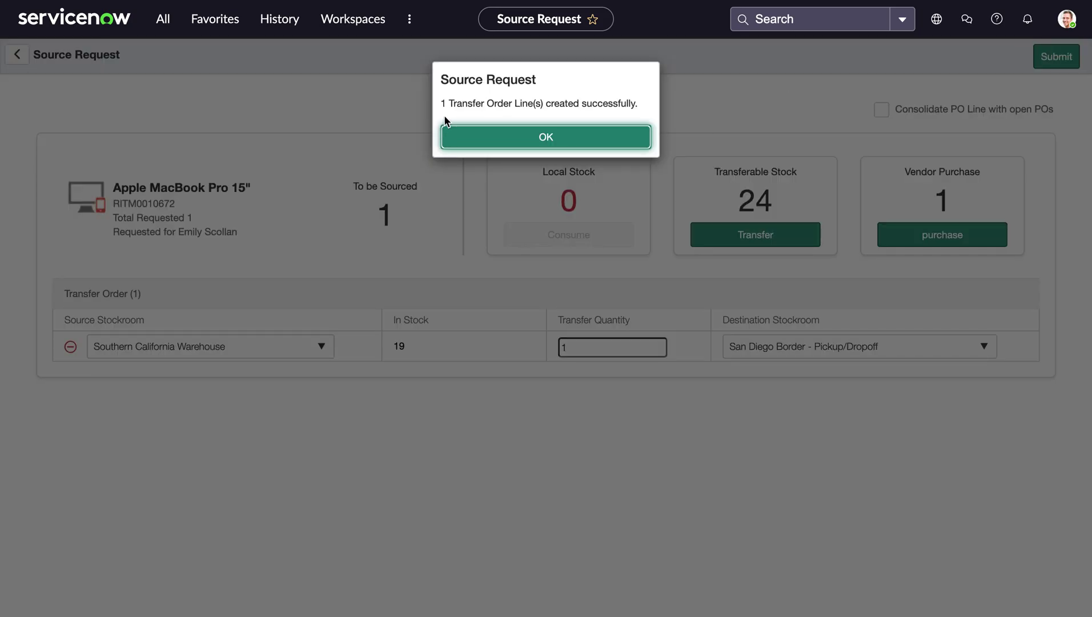
pyautogui.click(564, 135)
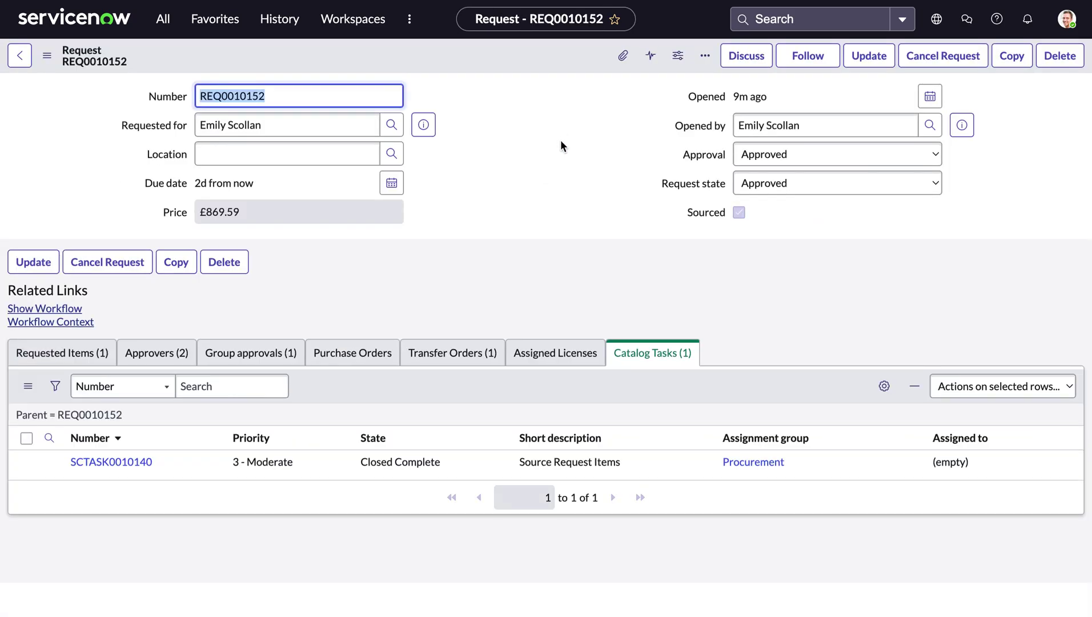
# - Open transfer order TO0010012 from the request, then its line TOL0010012
pyautogui.click(440, 356)
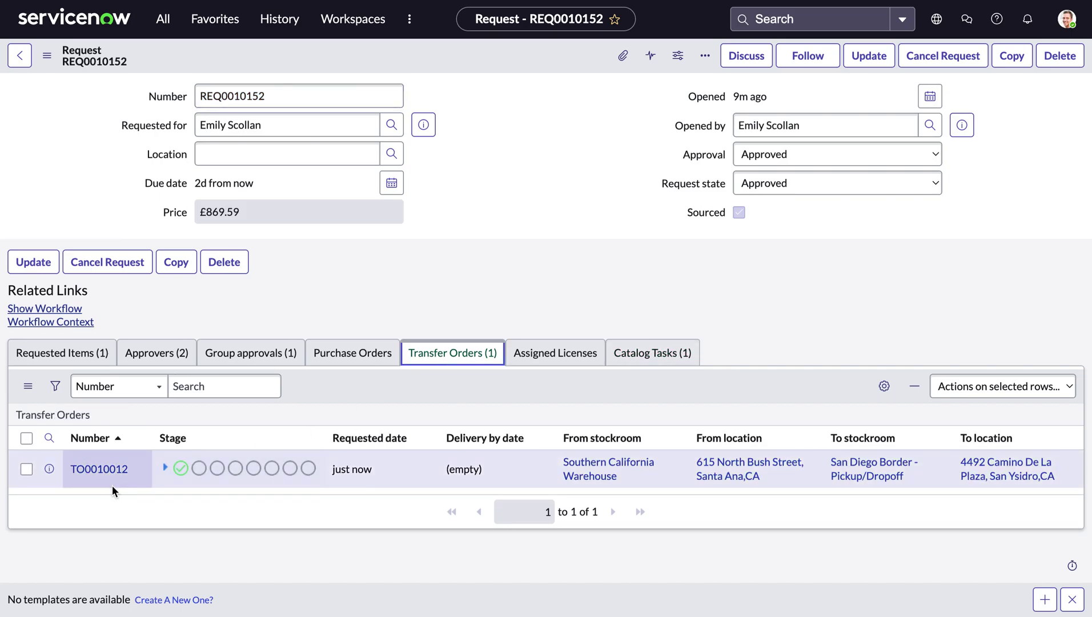
pyautogui.click(164, 467)
pyautogui.scroll(-1, 208, 445)
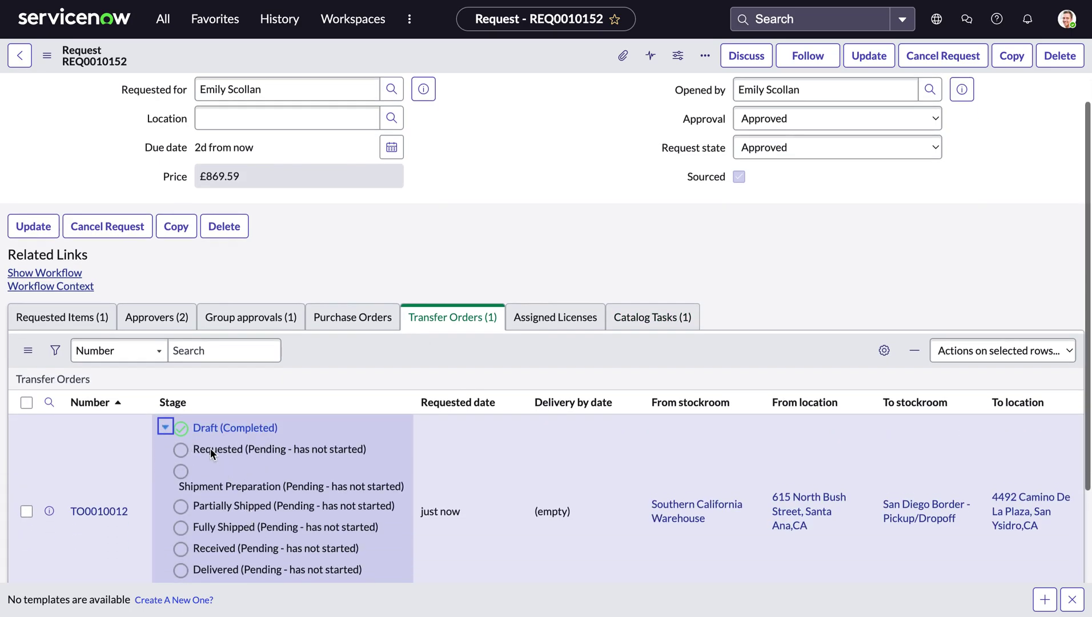
pyautogui.click(86, 512)
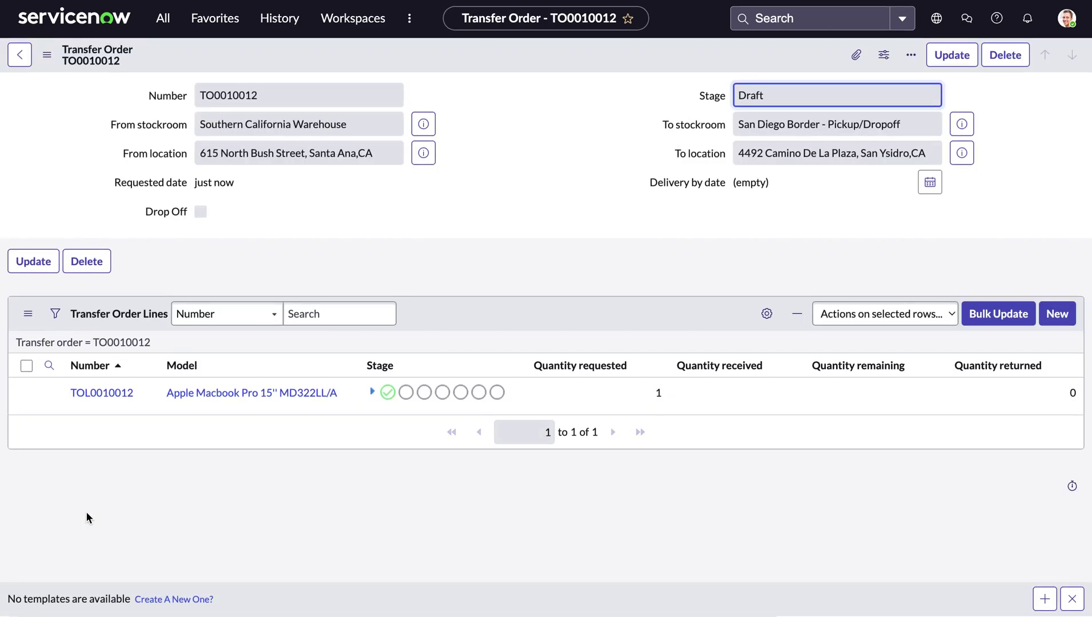
pyautogui.click(121, 394)
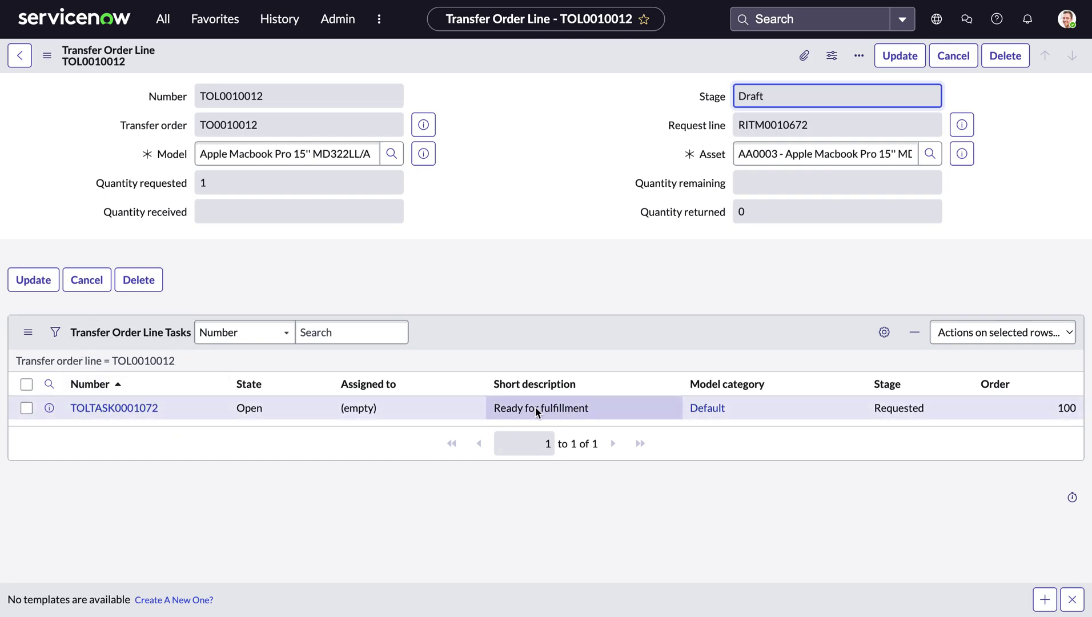
# - Close the Ready for fulfillment, Prepare for shipment and Ship tasks (TOLTASK0001072–0001074)
pyautogui.click(115, 409)
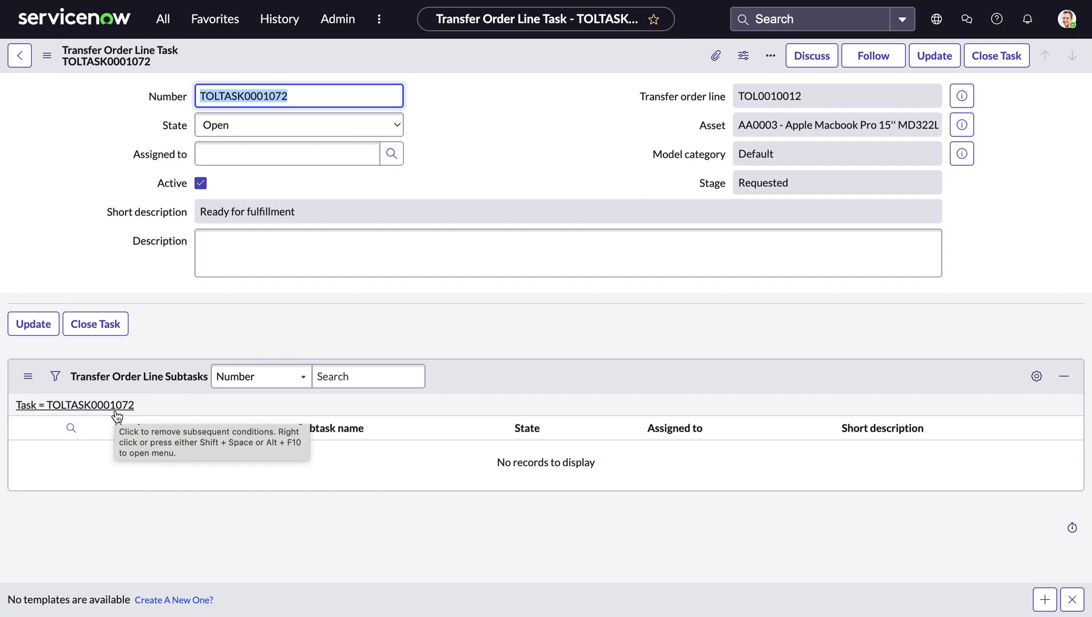
pyautogui.click(1002, 57)
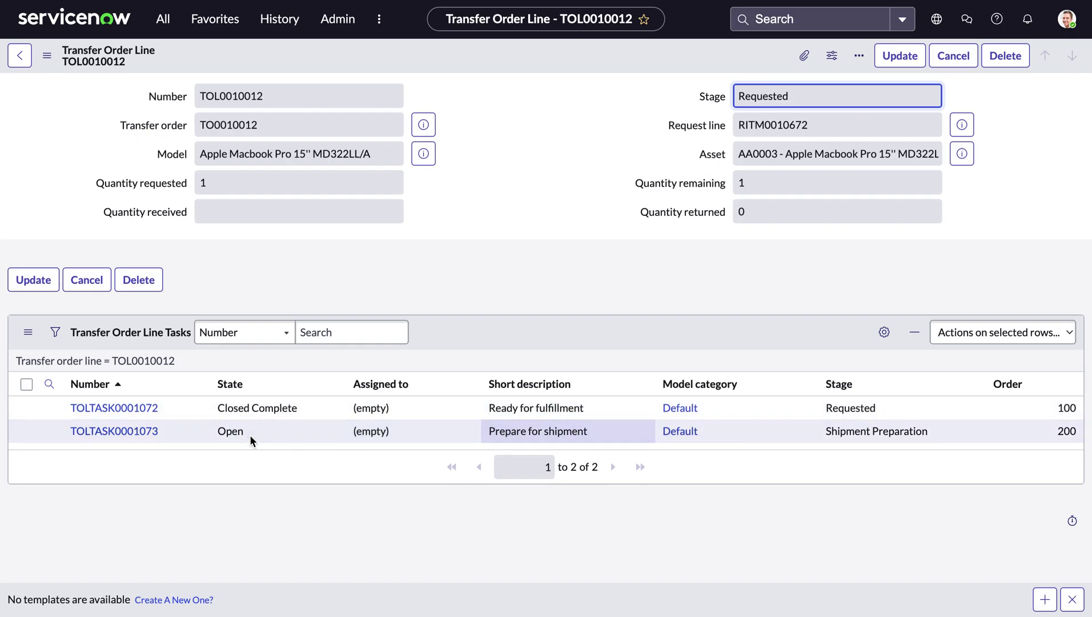
pyautogui.click(87, 431)
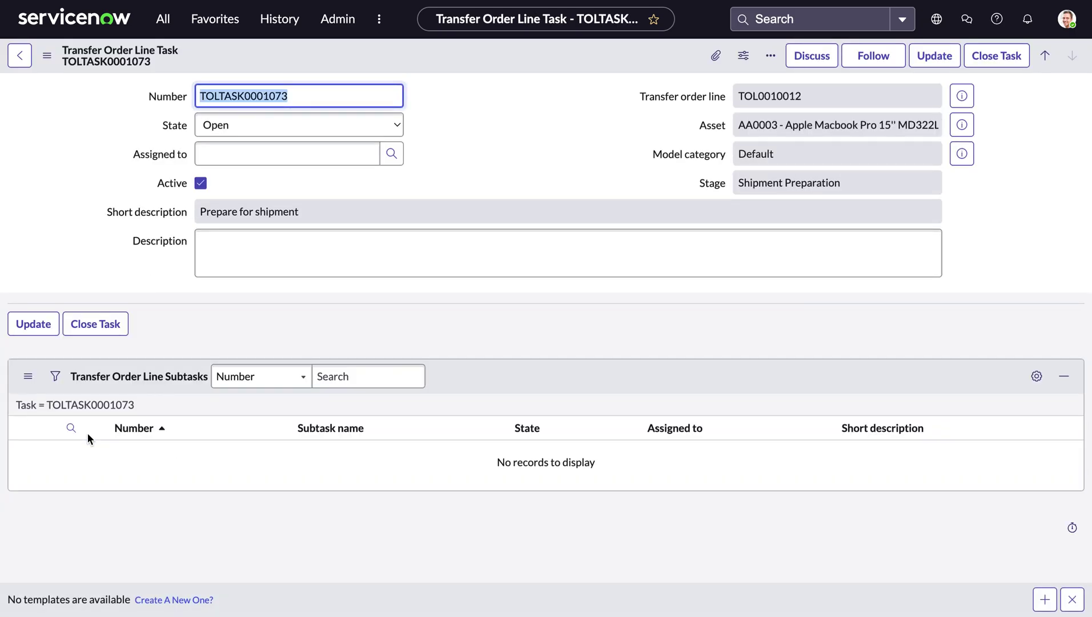
pyautogui.click(998, 58)
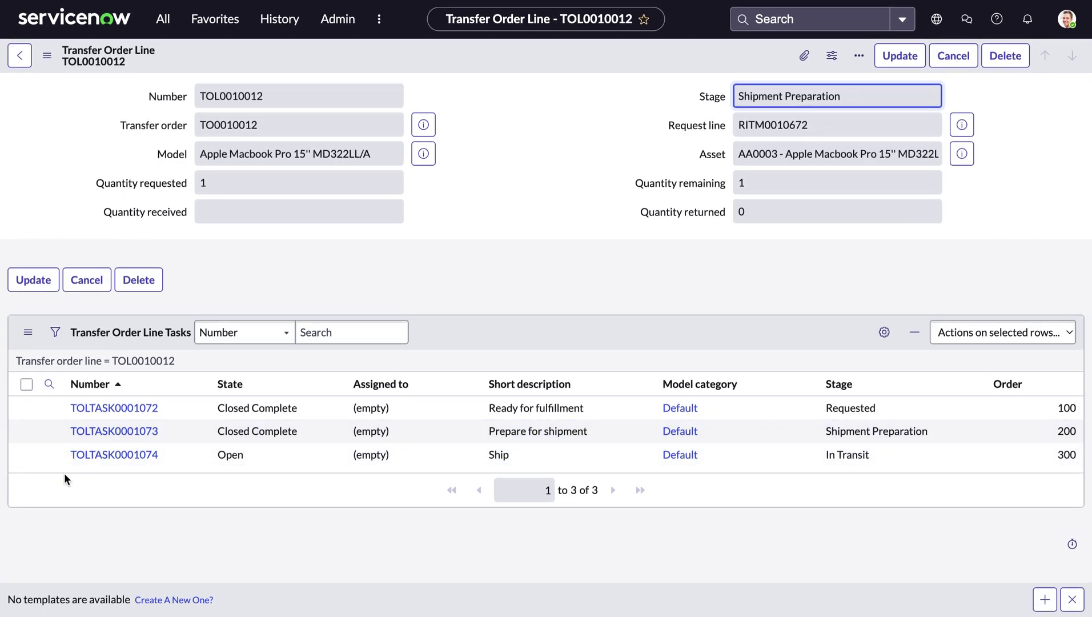
pyautogui.click(105, 455)
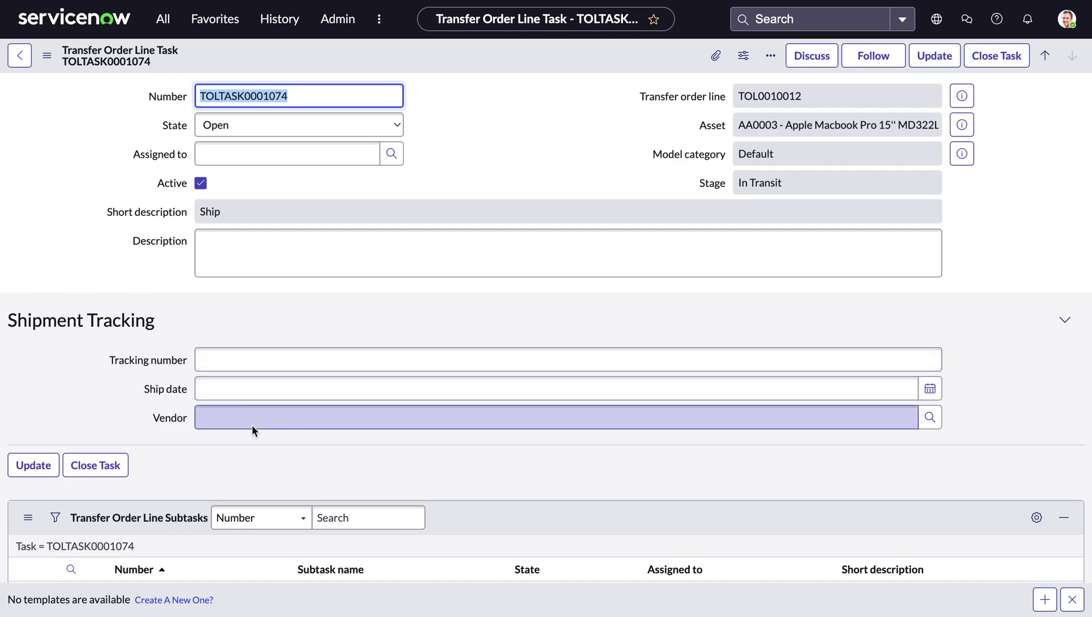
pyautogui.scroll(-1, 251, 425)
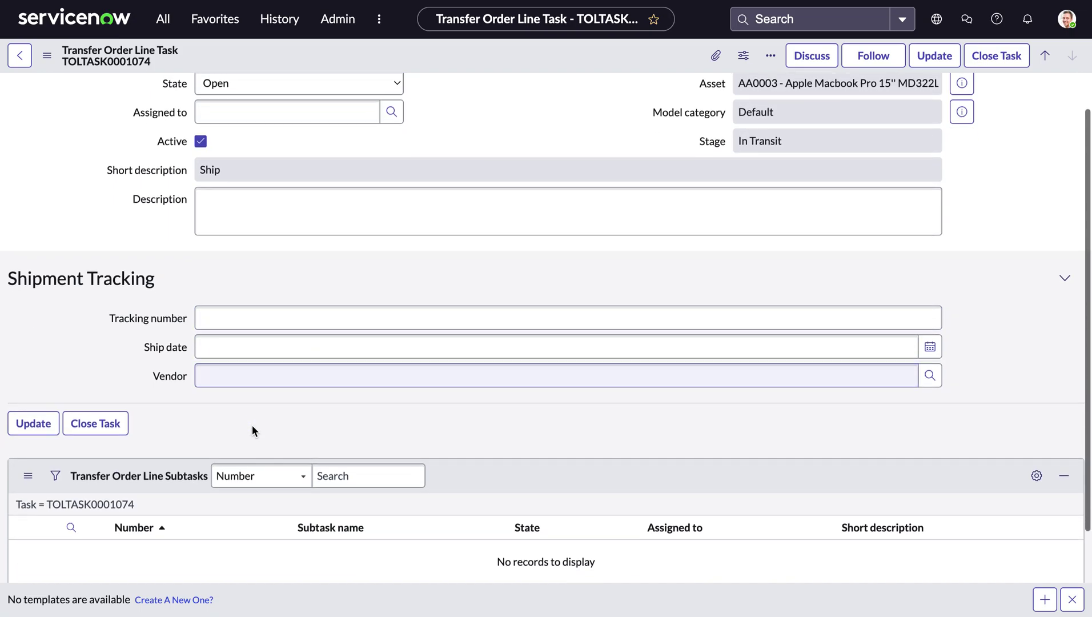
pyautogui.click(101, 427)
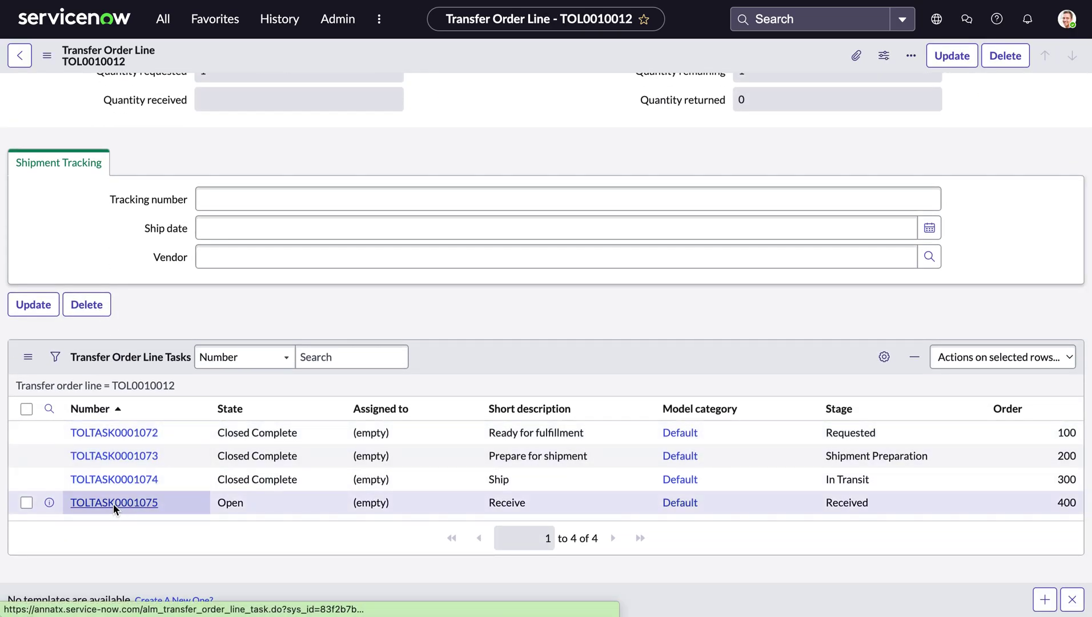
# - Close the Receive and Deliver tasks (TOLTASK0001075 and TOLTASK0001076), leaving the line Delivered
pyautogui.click(113, 503)
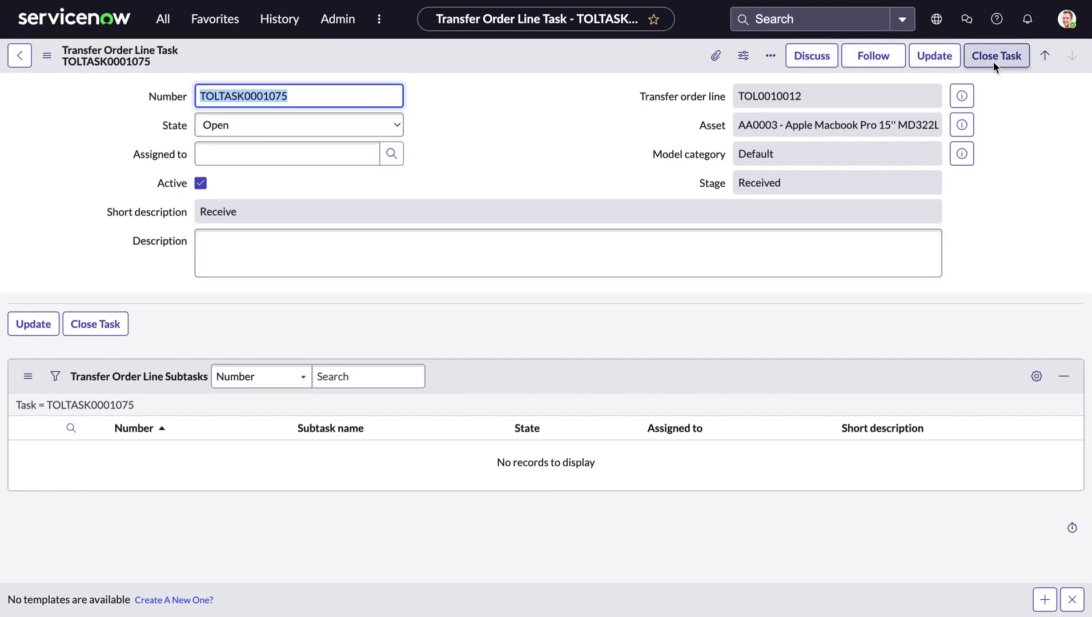
pyautogui.click(992, 57)
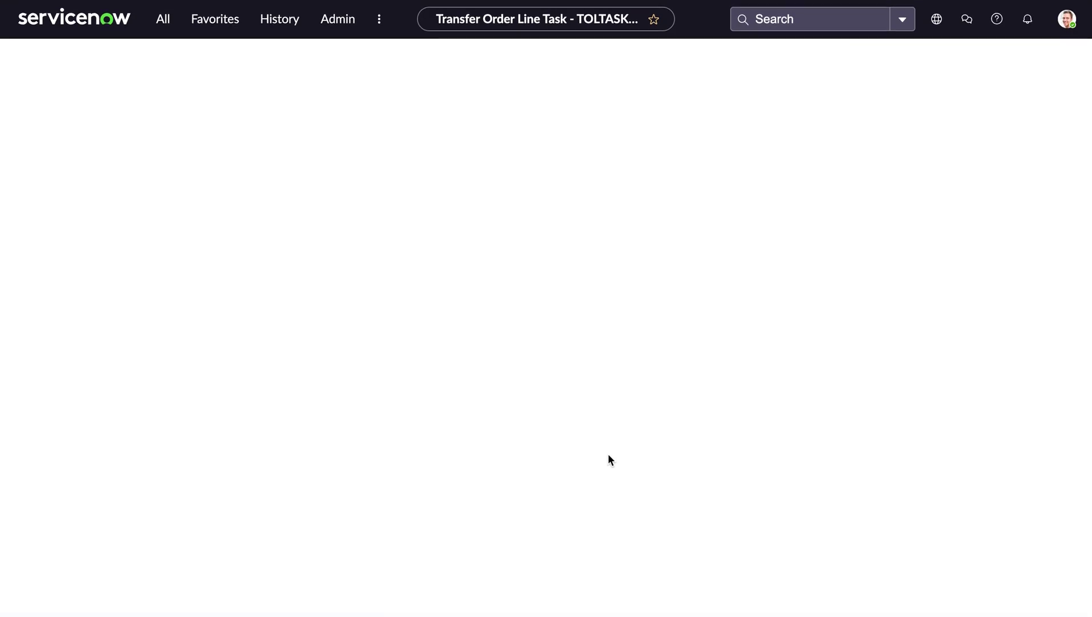
pyautogui.scroll(-3, 607, 454)
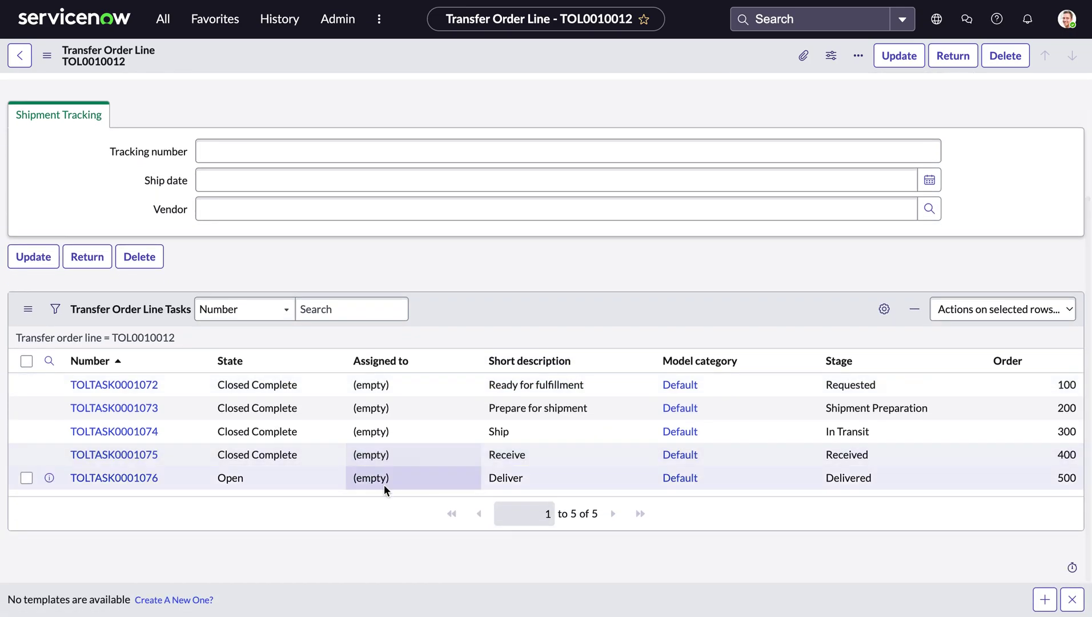
pyautogui.click(111, 477)
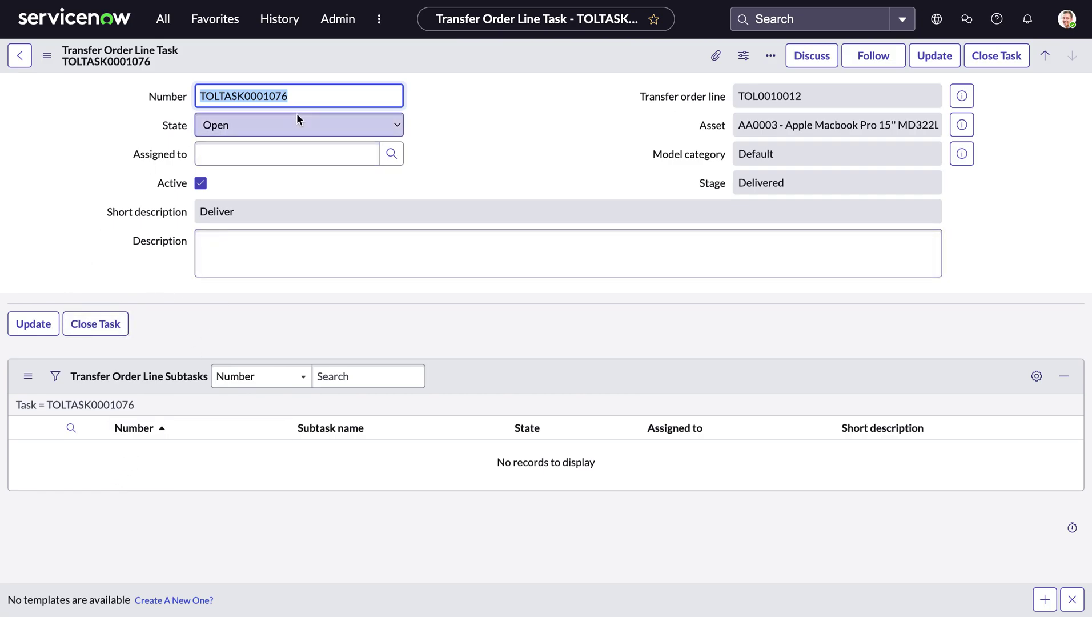
pyautogui.click(369, 119)
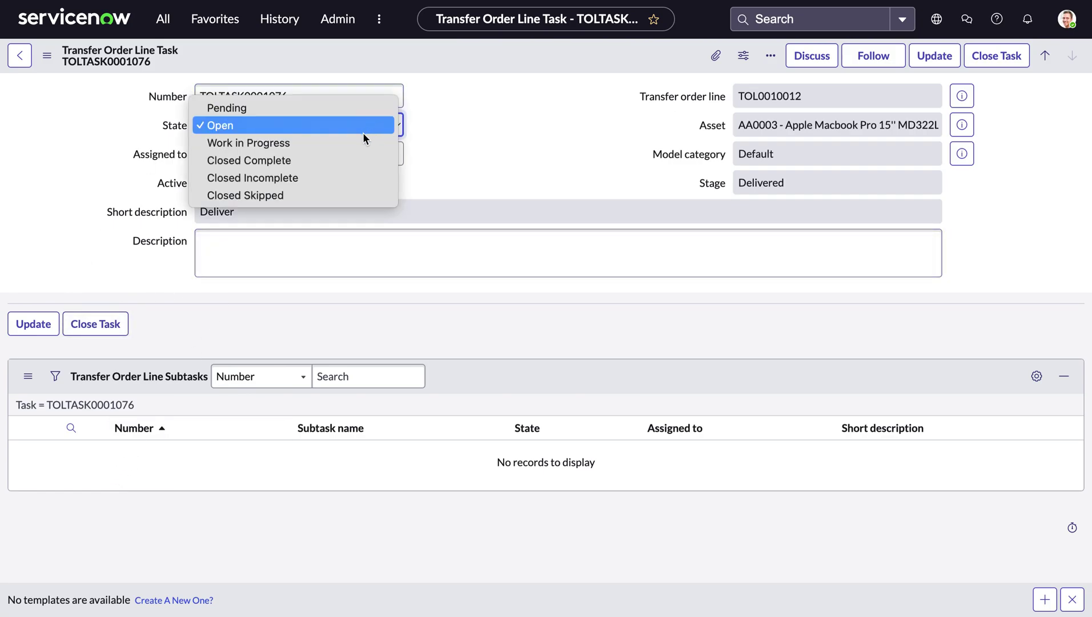
pyautogui.click(529, 124)
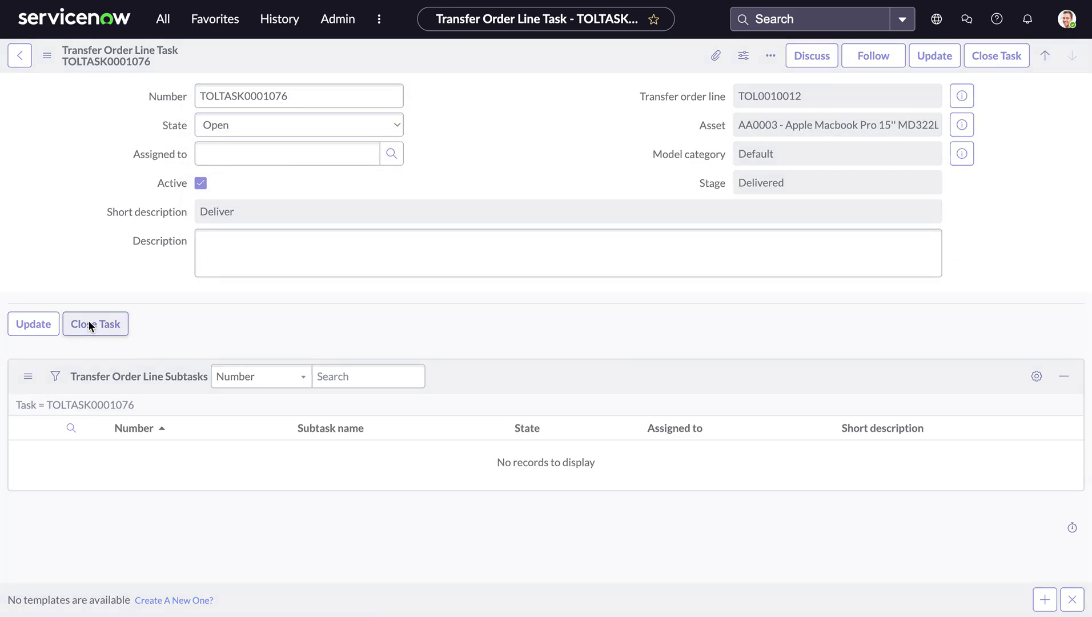
pyautogui.click(88, 321)
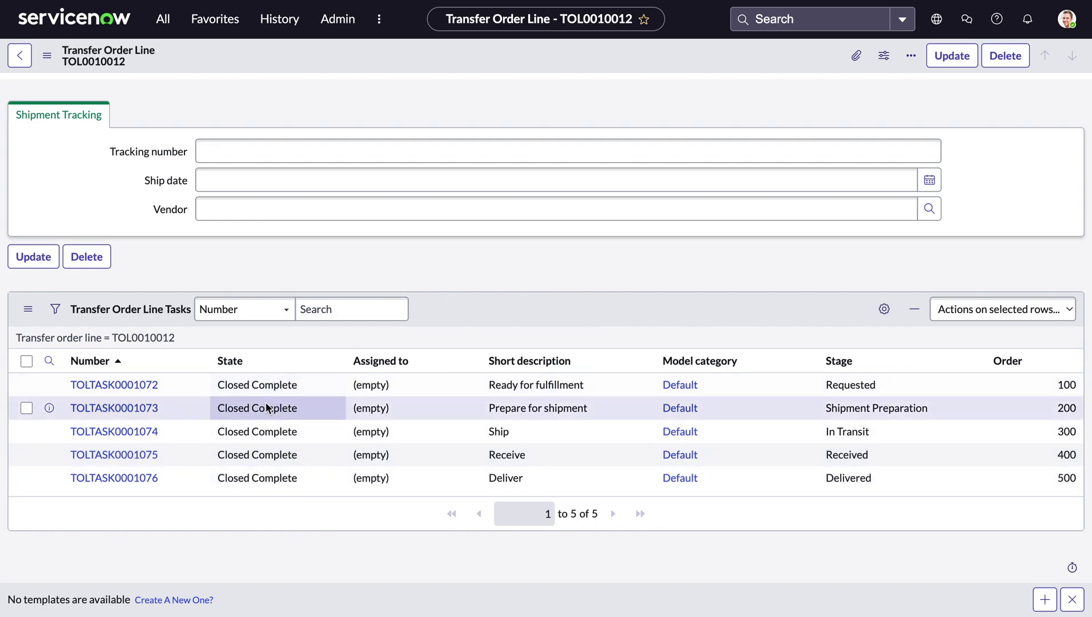
# - Back on REQ0010152, check transfer order TO0010012's stages and the MacBook item's stages at Delivery
pyautogui.click(19, 57)
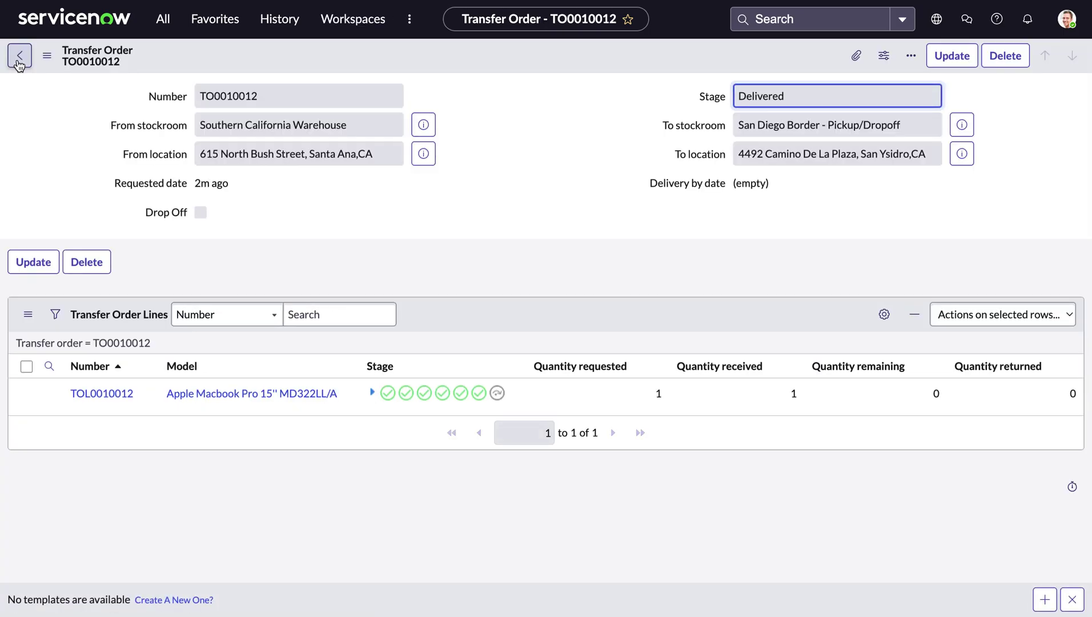
pyautogui.click(19, 60)
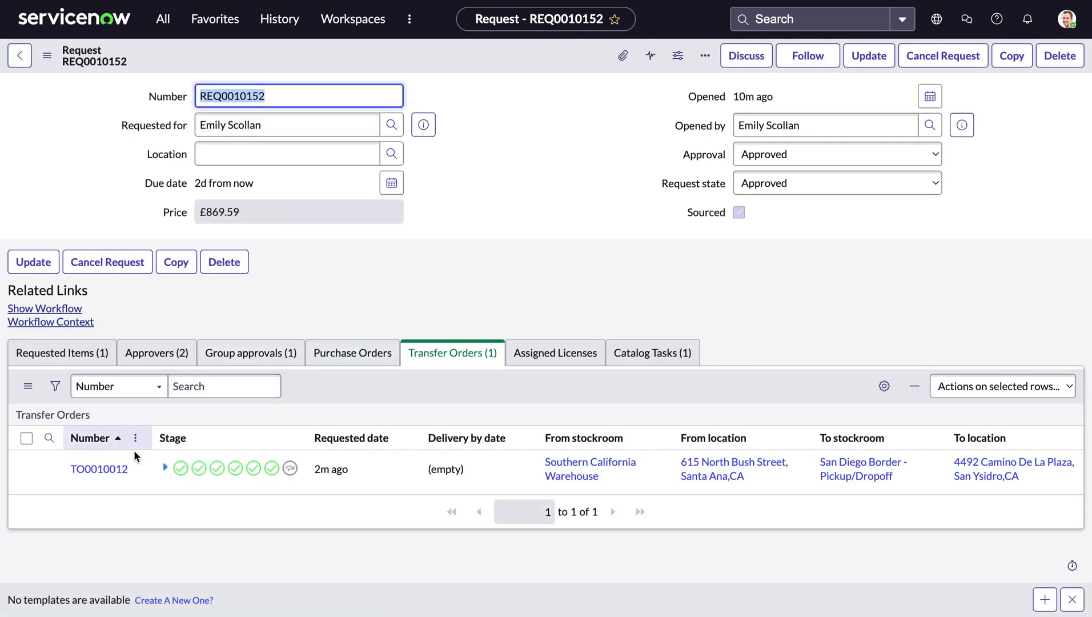
pyautogui.click(165, 466)
pyautogui.scroll(-3, 165, 464)
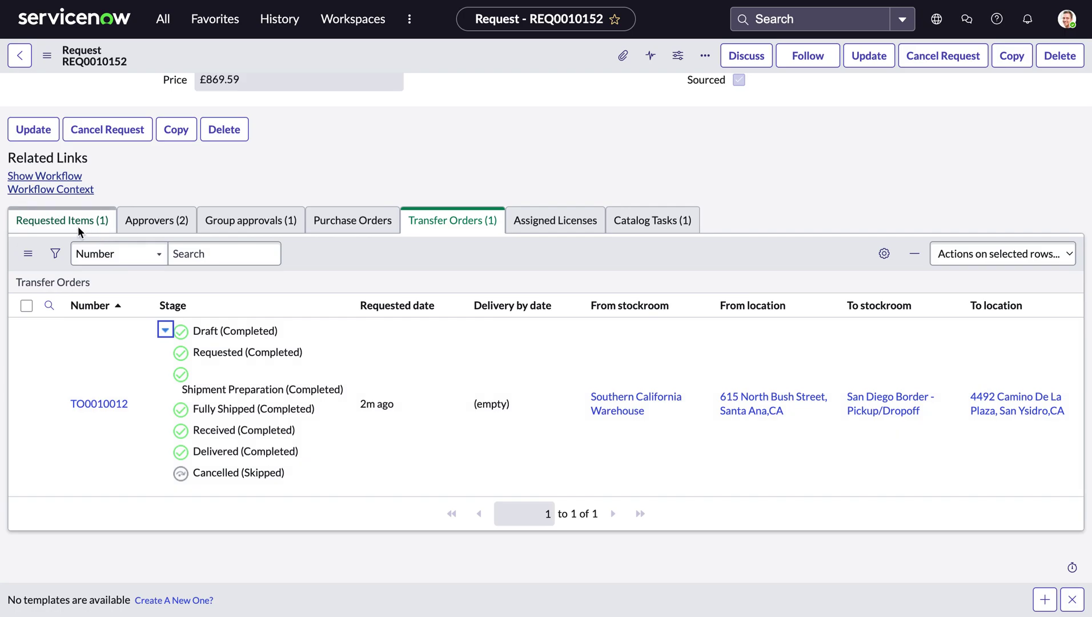
pyautogui.click(77, 226)
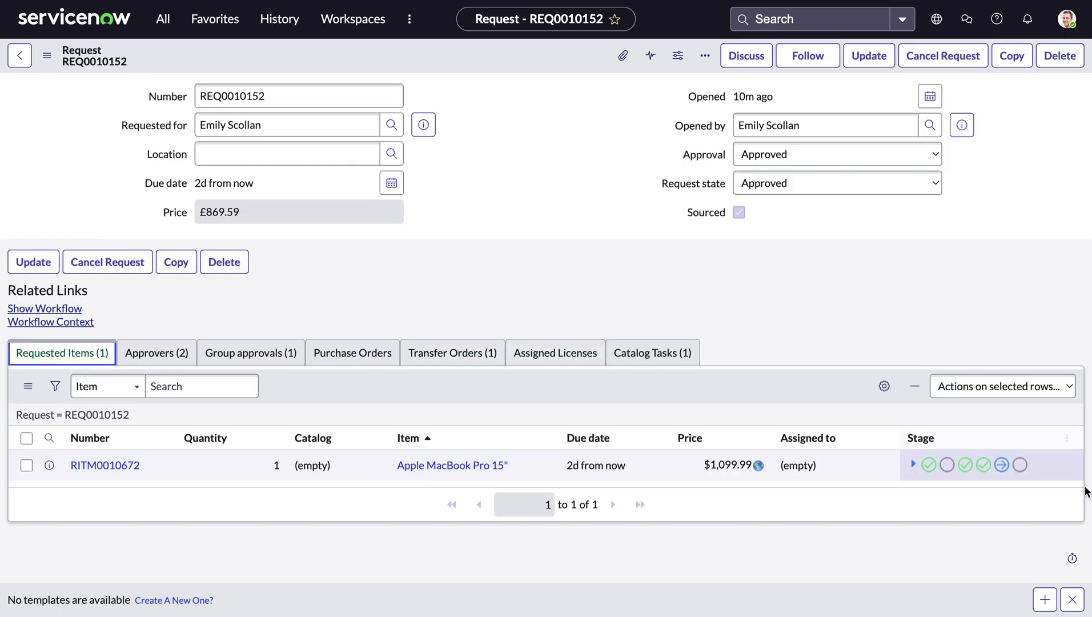
pyautogui.click(911, 464)
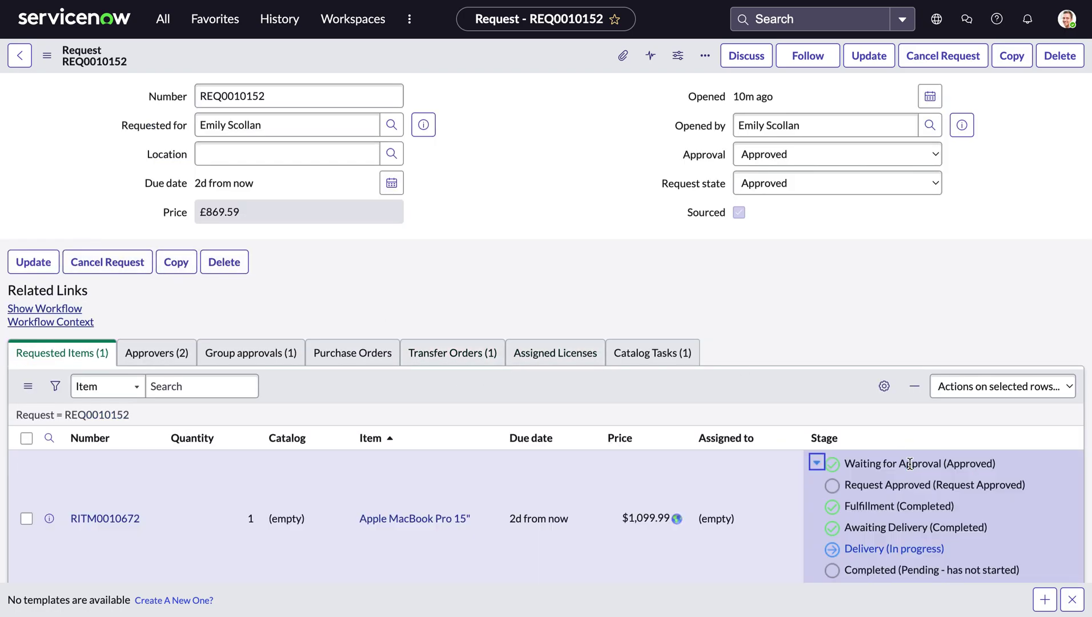
pyautogui.scroll(-2, 909, 463)
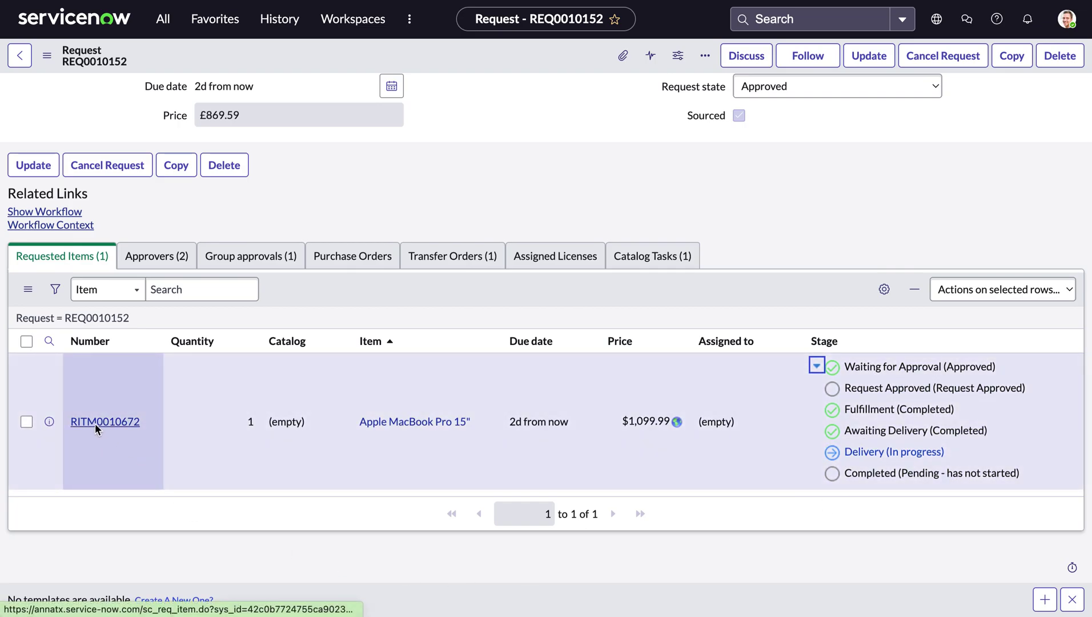
# - Open requested item RITM0010672, then its Deliver to Customer catalog task SCTASK0010141
pyautogui.click(89, 421)
pyautogui.scroll(-6, 90, 421)
pyautogui.scroll(-1, 90, 420)
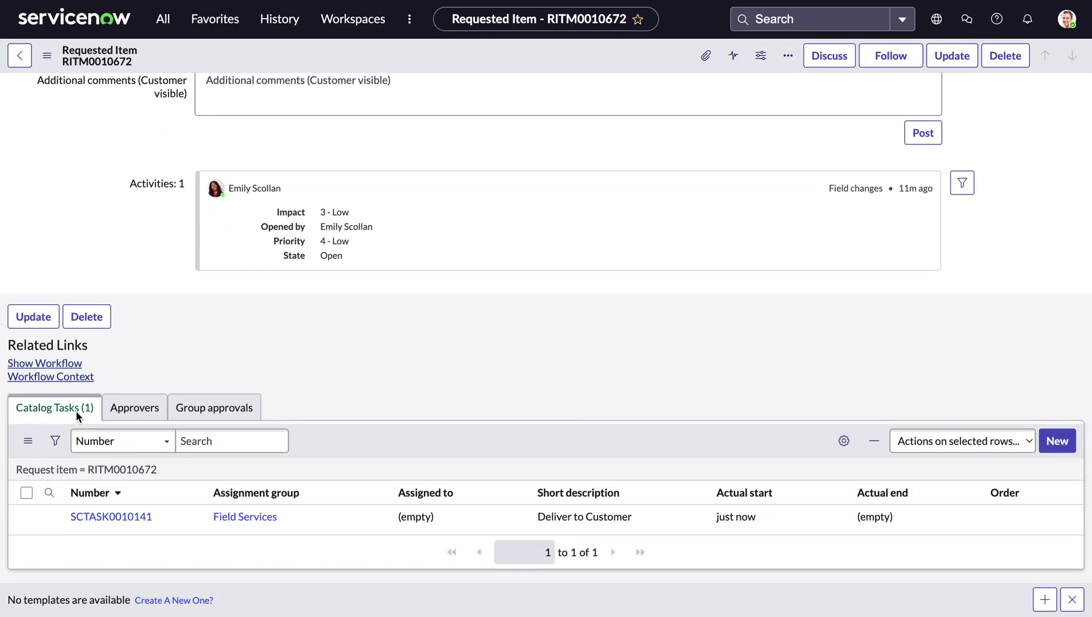
pyautogui.scroll(-1, 93, 542)
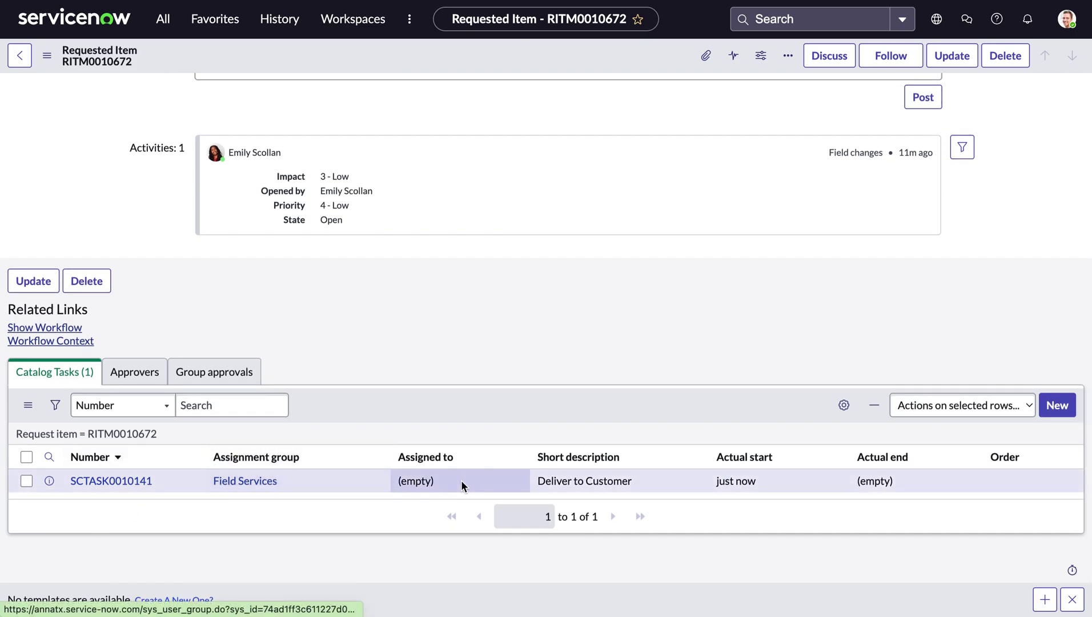
pyautogui.click(112, 482)
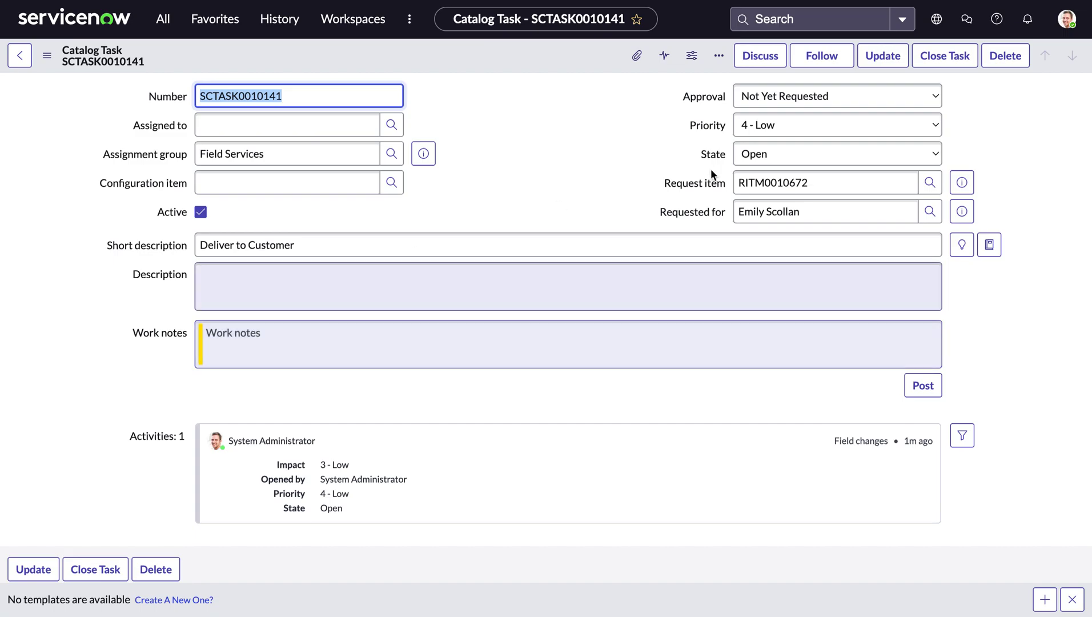
pyautogui.scroll(-3, 594, 461)
pyautogui.scroll(-1, 595, 461)
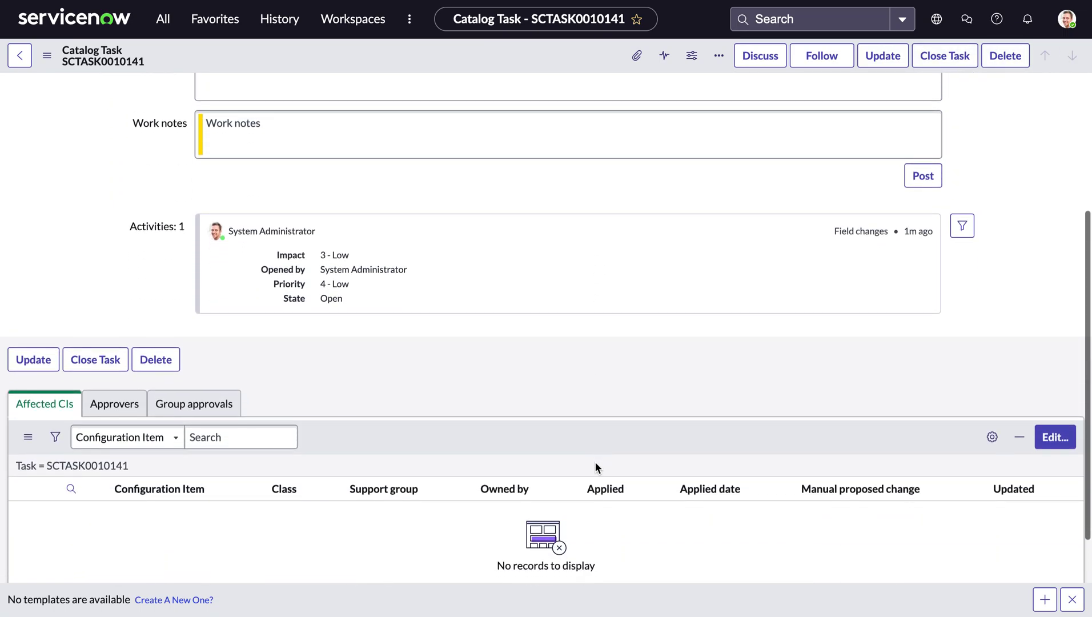
# - Close SCTASK0010141 and confirm REQ0010152's item stages are all completed
pyautogui.click(91, 357)
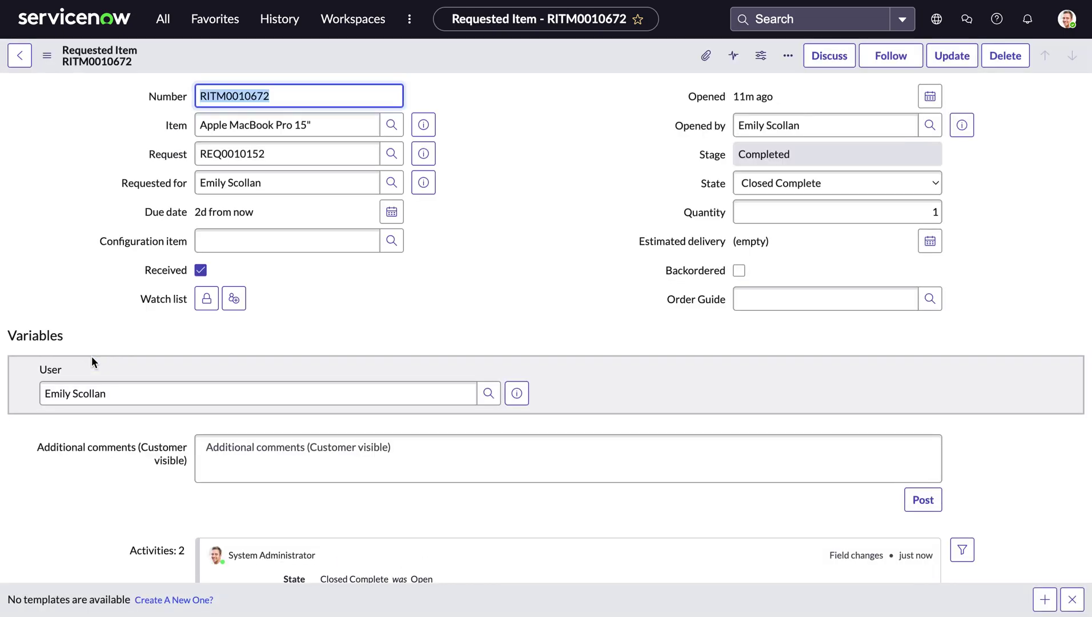
pyautogui.scroll(-3, 146, 324)
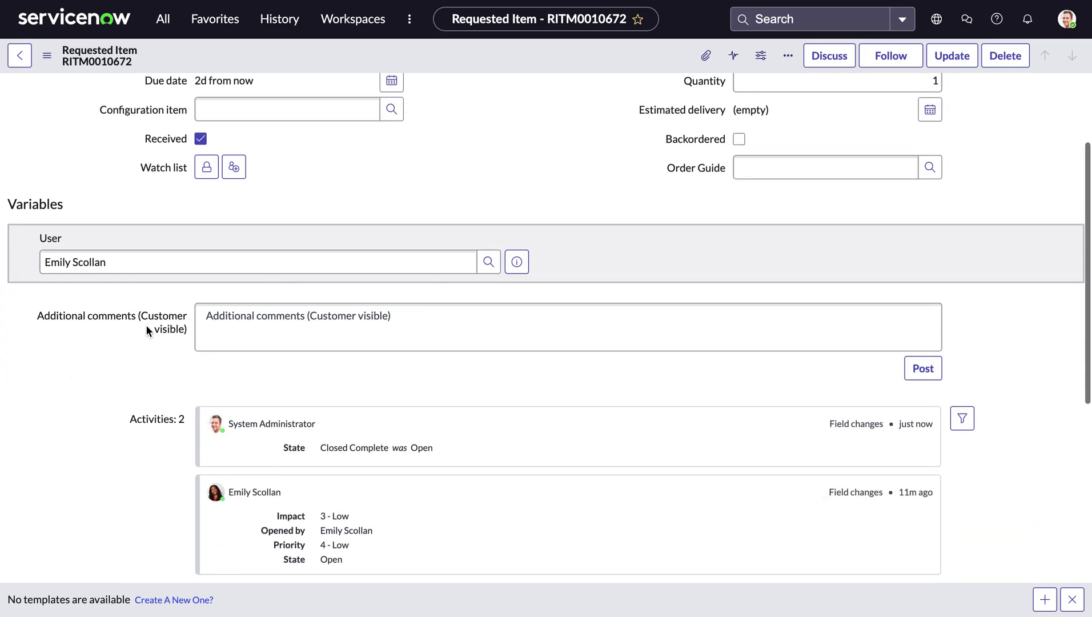
pyautogui.click(21, 55)
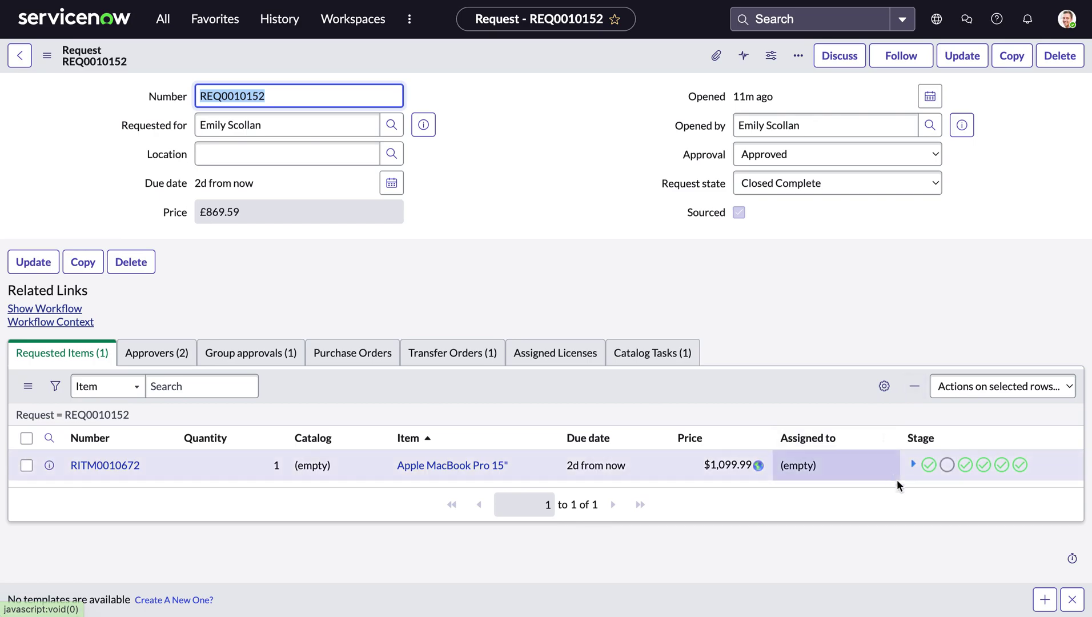
pyautogui.click(912, 464)
pyautogui.scroll(-2, 894, 537)
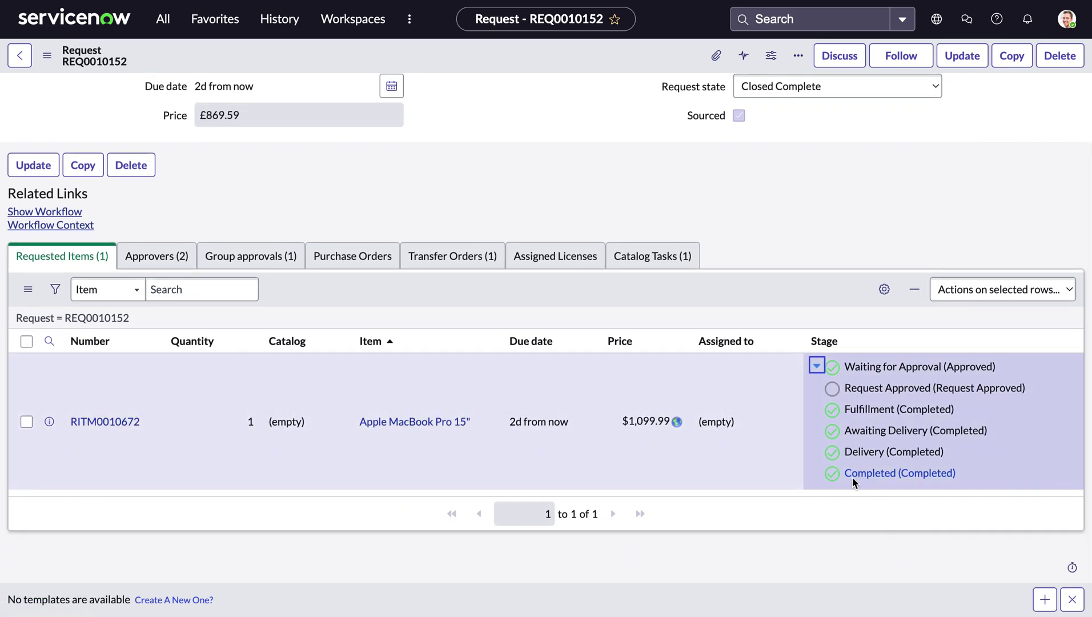
pyautogui.hotkey('ctrl', 'Right')
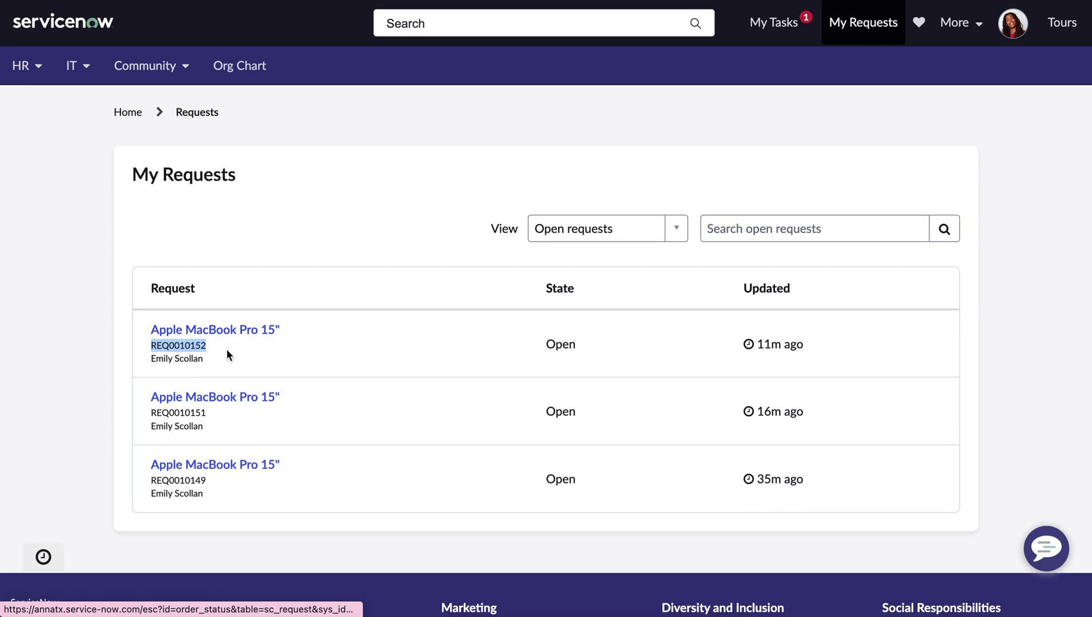
# - In My Requests, view REQ0010152's summary and stage history, then return to REQ0010151
pyautogui.click(212, 330)
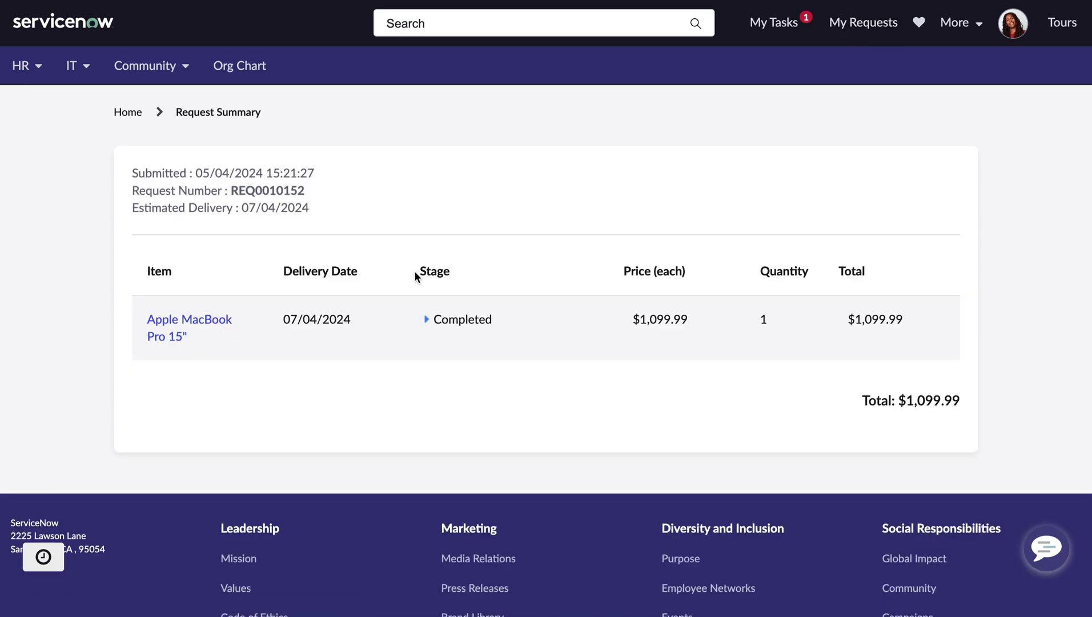
pyautogui.click(426, 319)
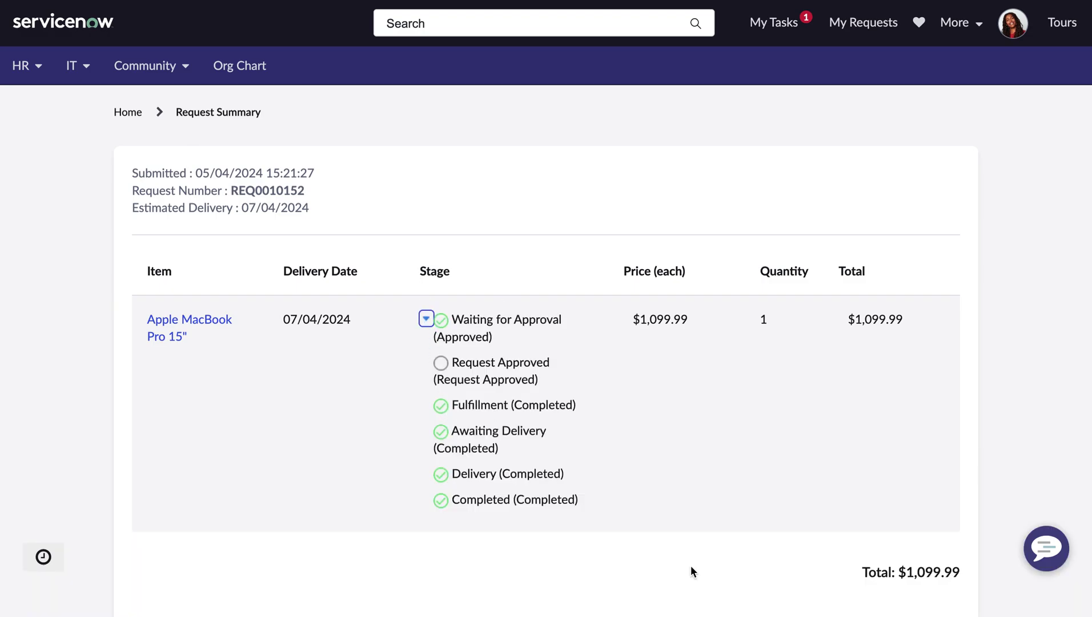
pyautogui.hotkey('ctrl', 'Left')
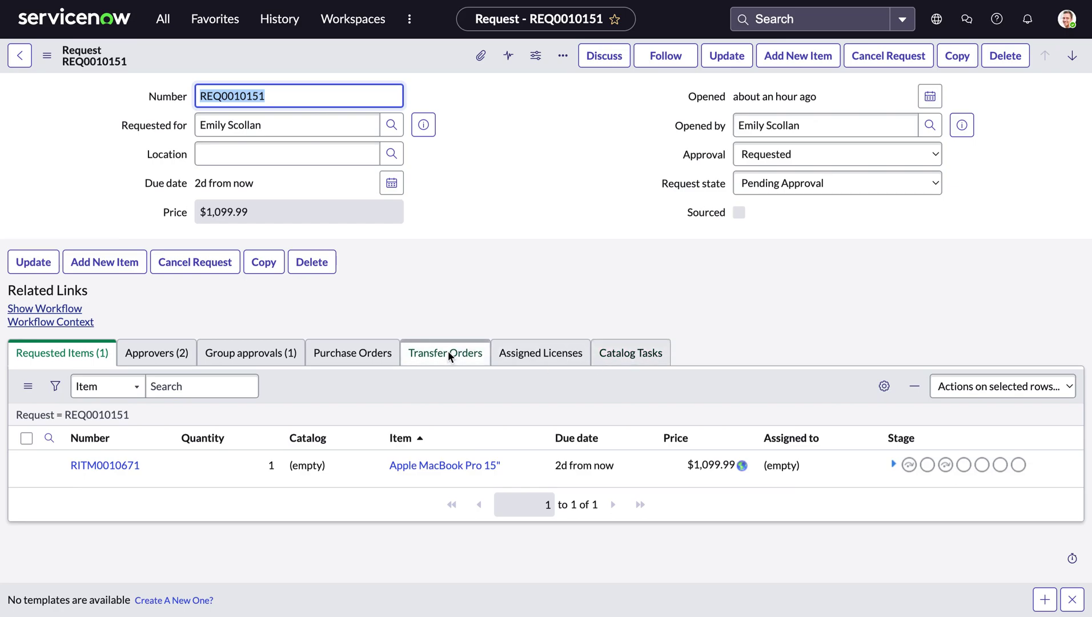
# - Open the San Diego North - Pickup/Dropoff stockroom from Favorites > Stock - Stockrooms
pyautogui.click(234, 30)
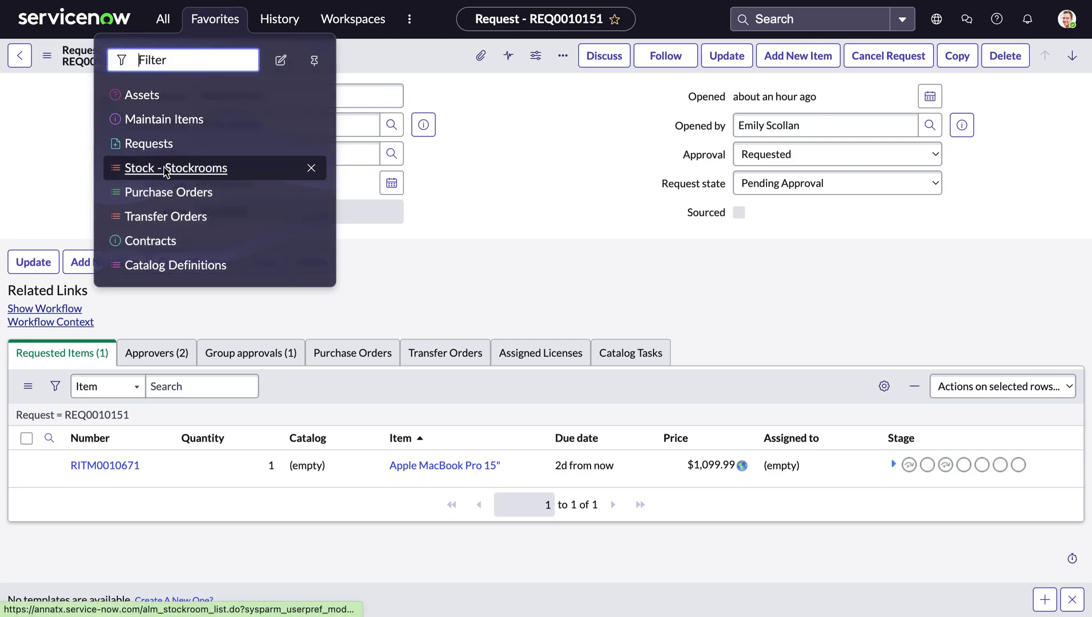
pyautogui.click(164, 168)
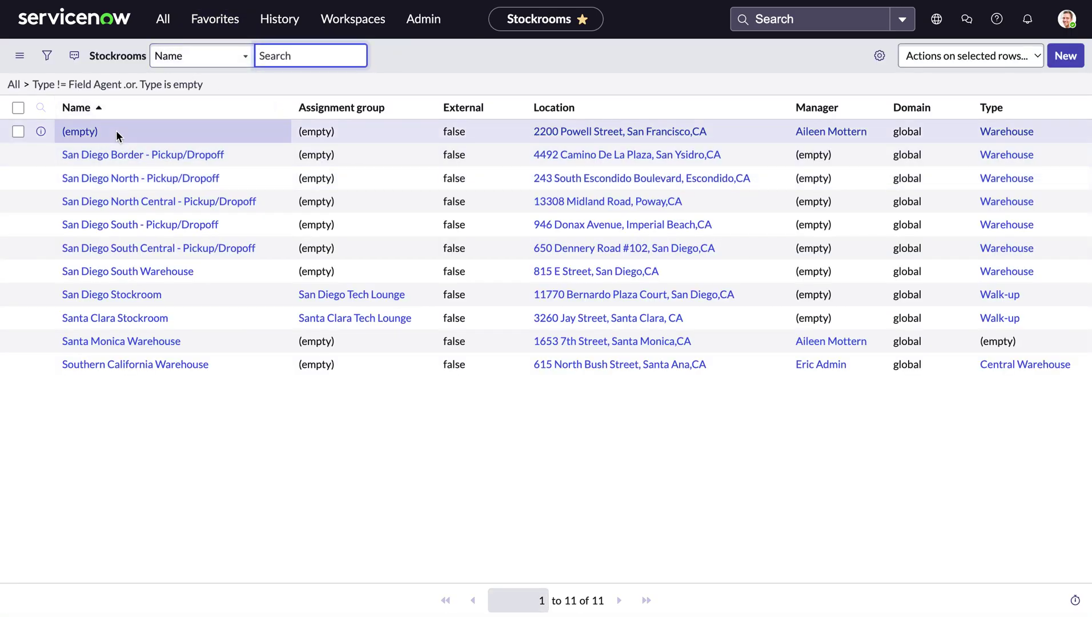
pyautogui.click(93, 179)
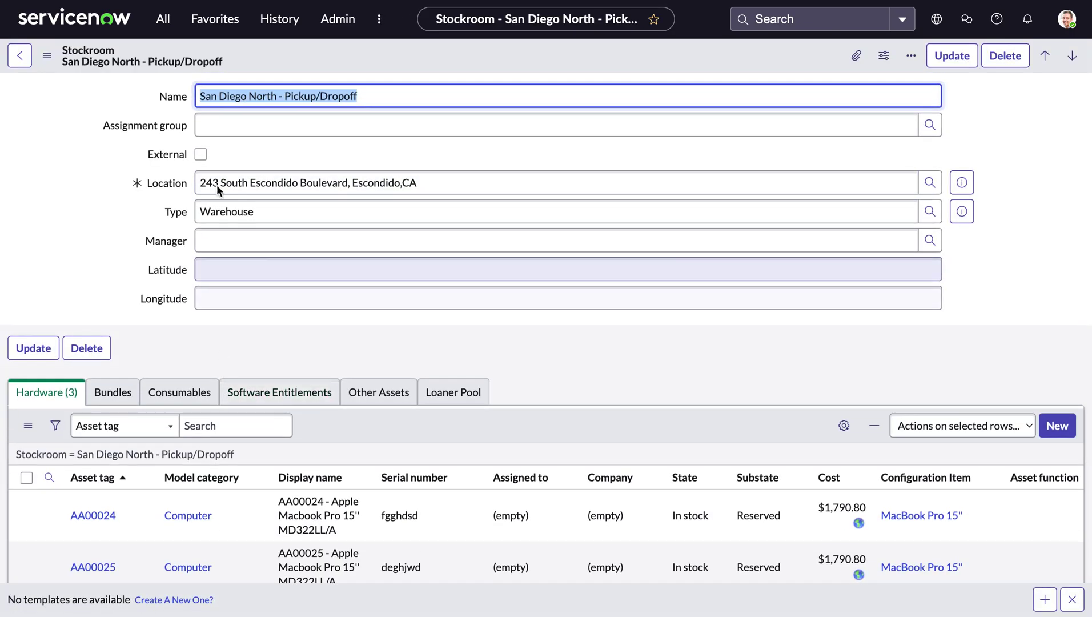
# - Open the Purchase Orders contracts list from Favorites
pyautogui.click(162, 19)
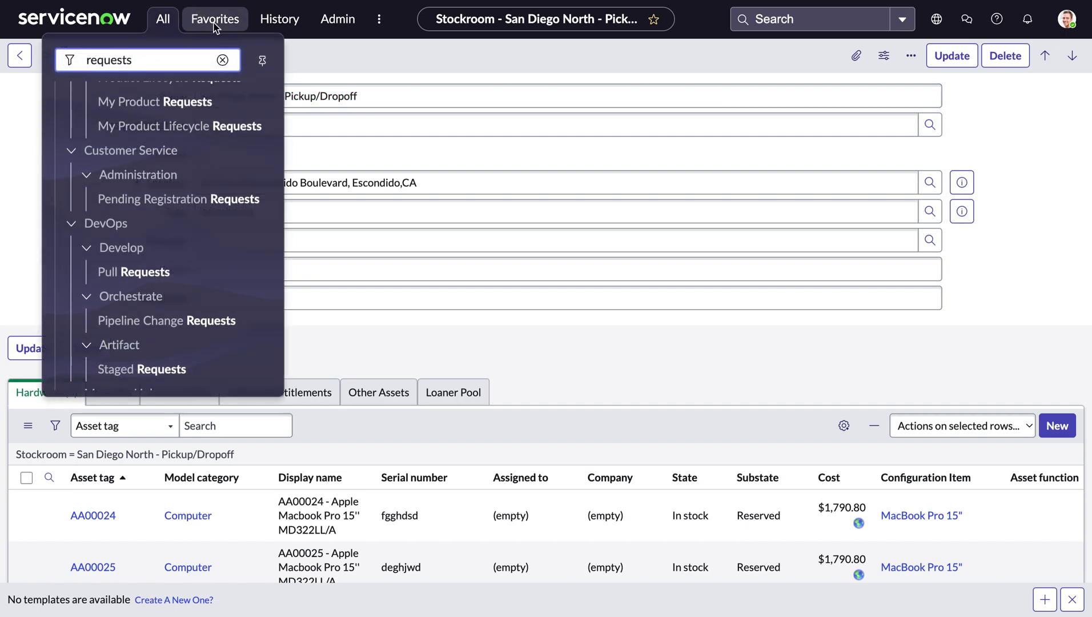
pyautogui.click(215, 21)
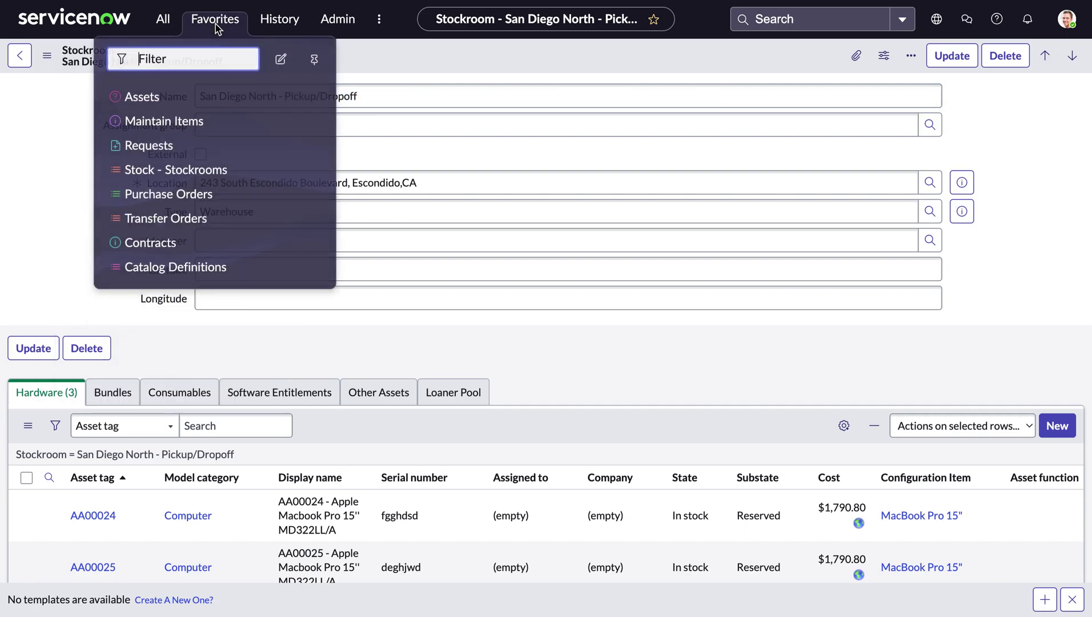
pyautogui.click(166, 193)
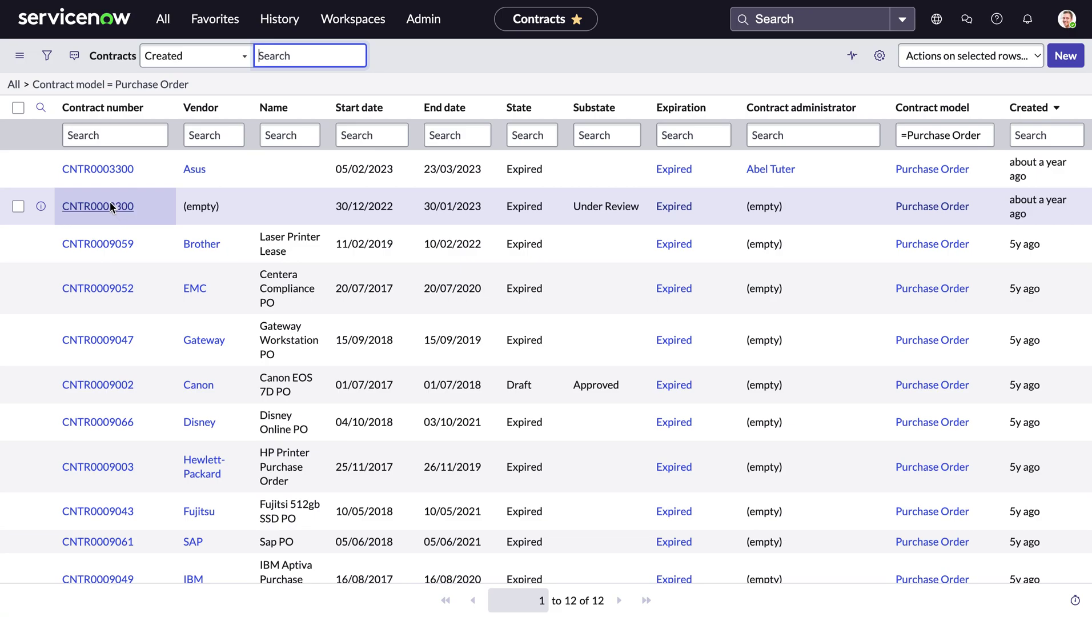
# - Open contract CNTR0002300 and review its Financial, Renewal and Terms and Conditions tabs
pyautogui.click(108, 208)
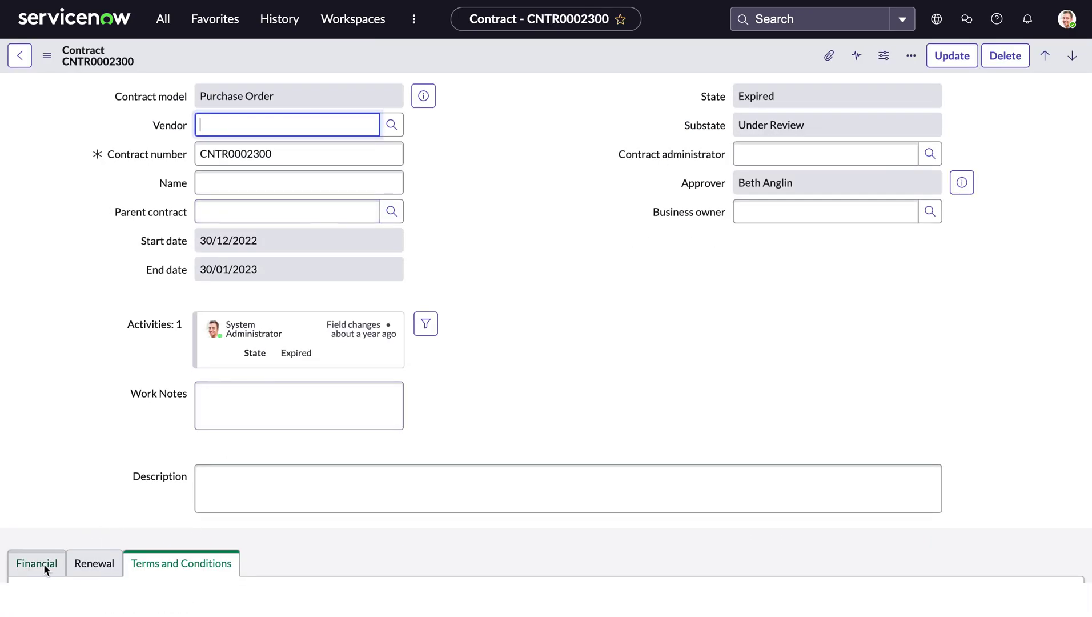
pyautogui.click(35, 561)
pyautogui.scroll(-4, 35, 558)
pyautogui.scroll(-1, 35, 558)
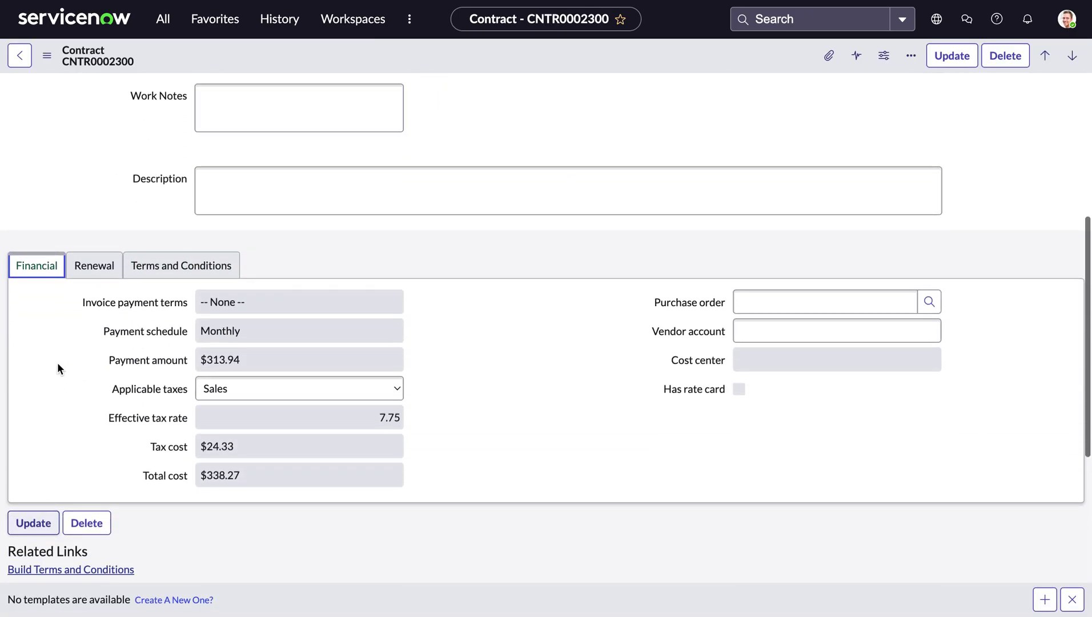
pyautogui.click(95, 265)
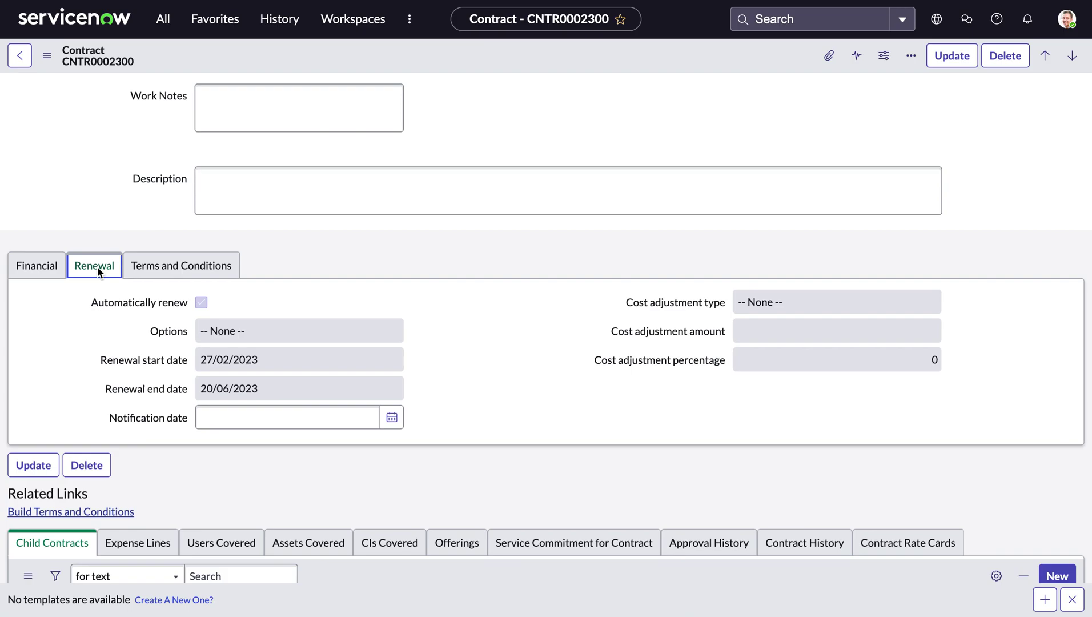
pyautogui.click(179, 256)
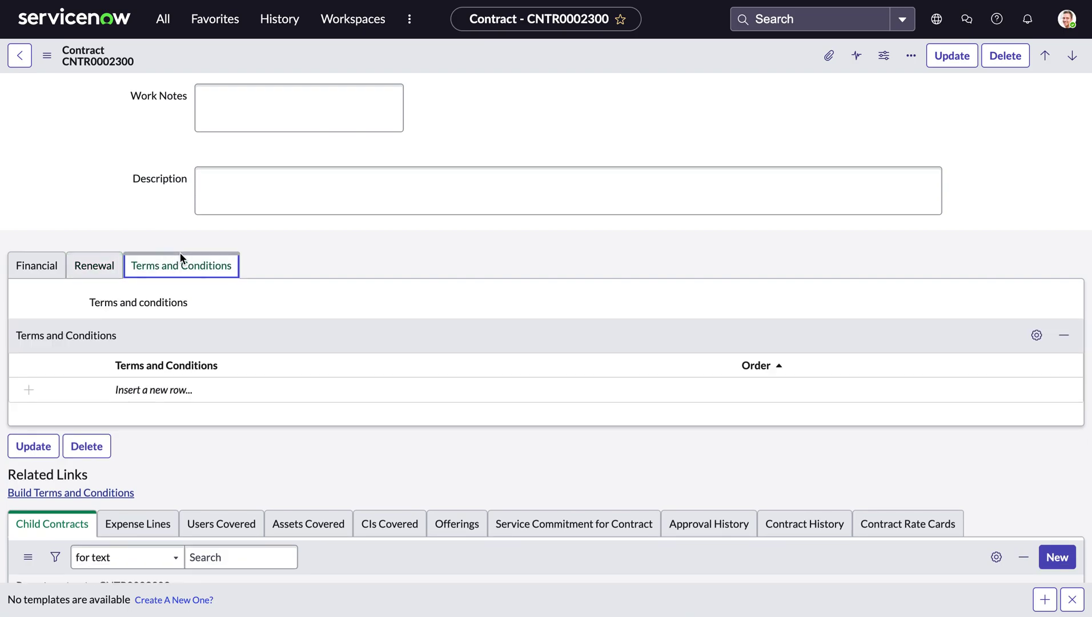
pyautogui.scroll(-2, 179, 253)
pyautogui.click(205, 18)
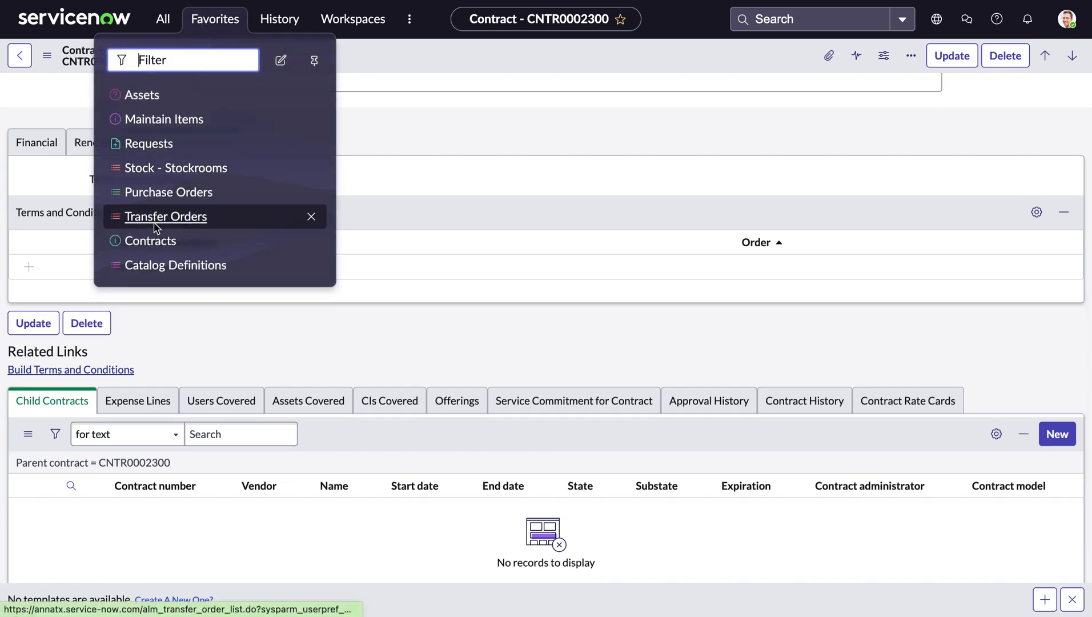
pyautogui.click(416, 347)
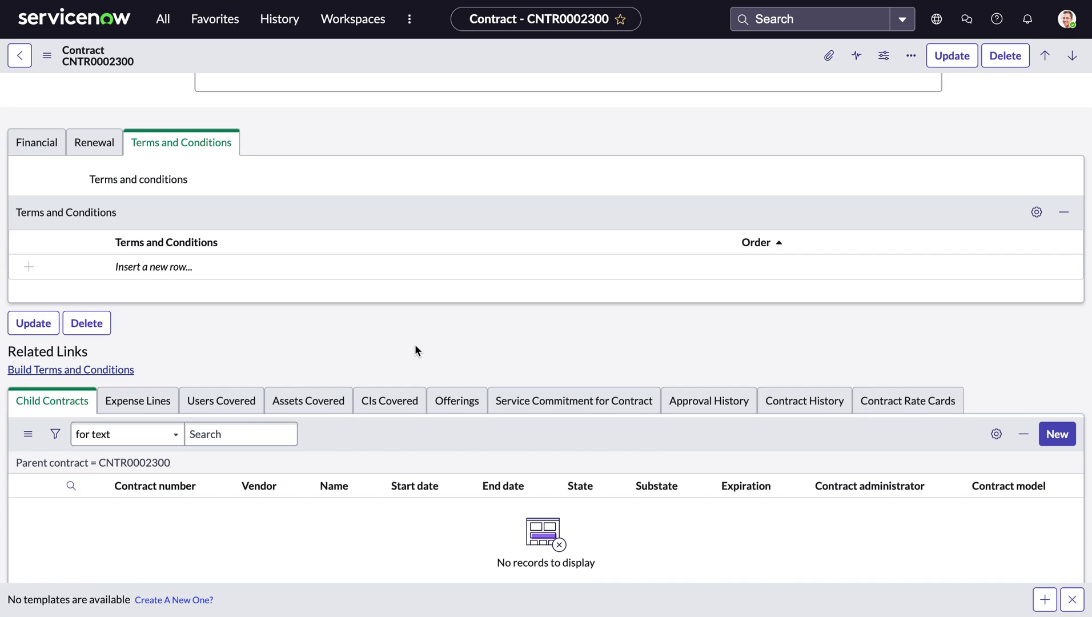
# - Scroll through the Procurement Overview charts on the way to the Asset Contract Overview dashboard
pyautogui.hotkey('ctrl', 'Right')
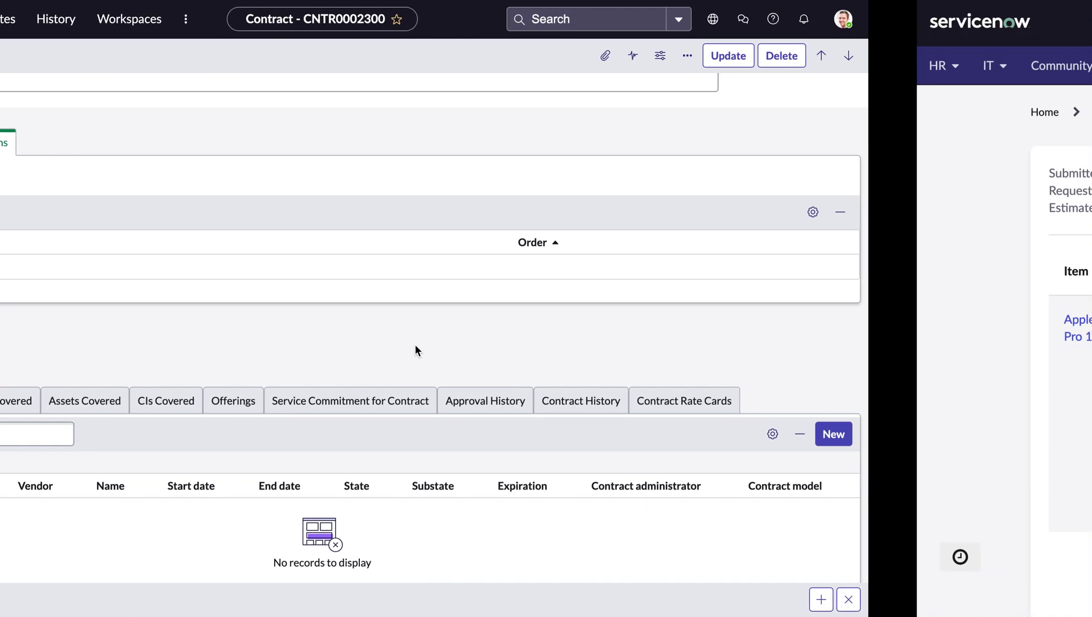
pyautogui.hotkey('ctrl', 'Right')
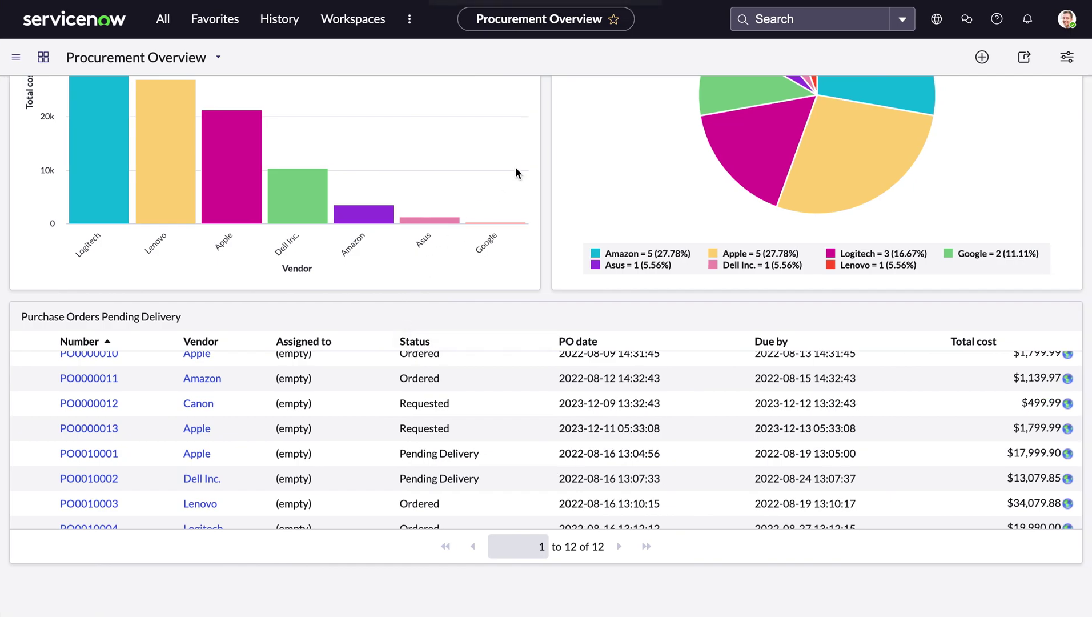
pyautogui.scroll(5, 574, 100)
pyautogui.scroll(3, 574, 100)
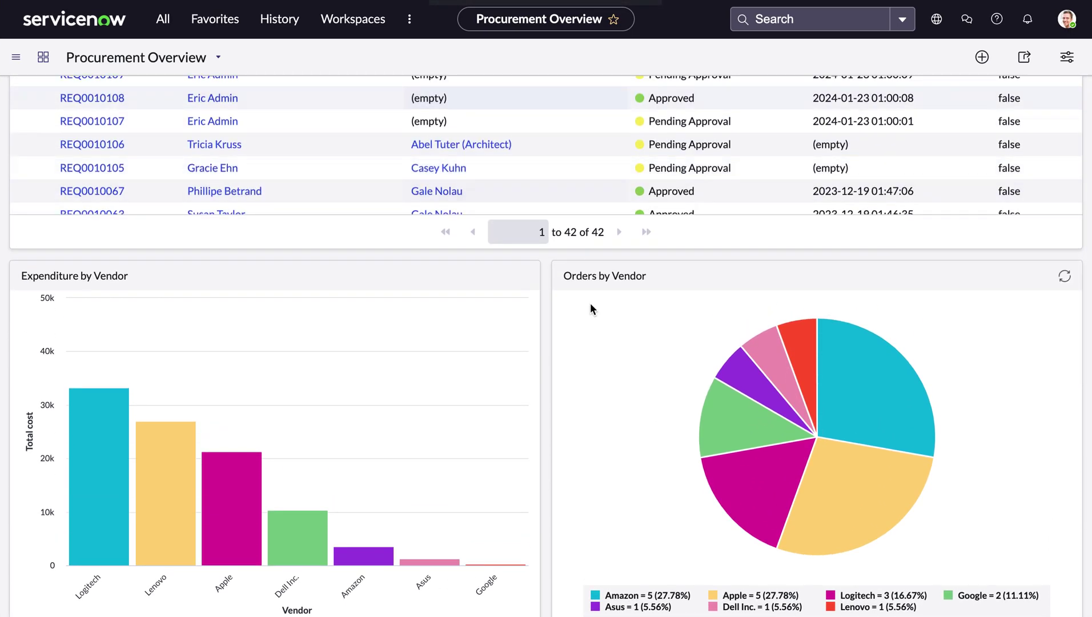
pyautogui.scroll(2, 591, 303)
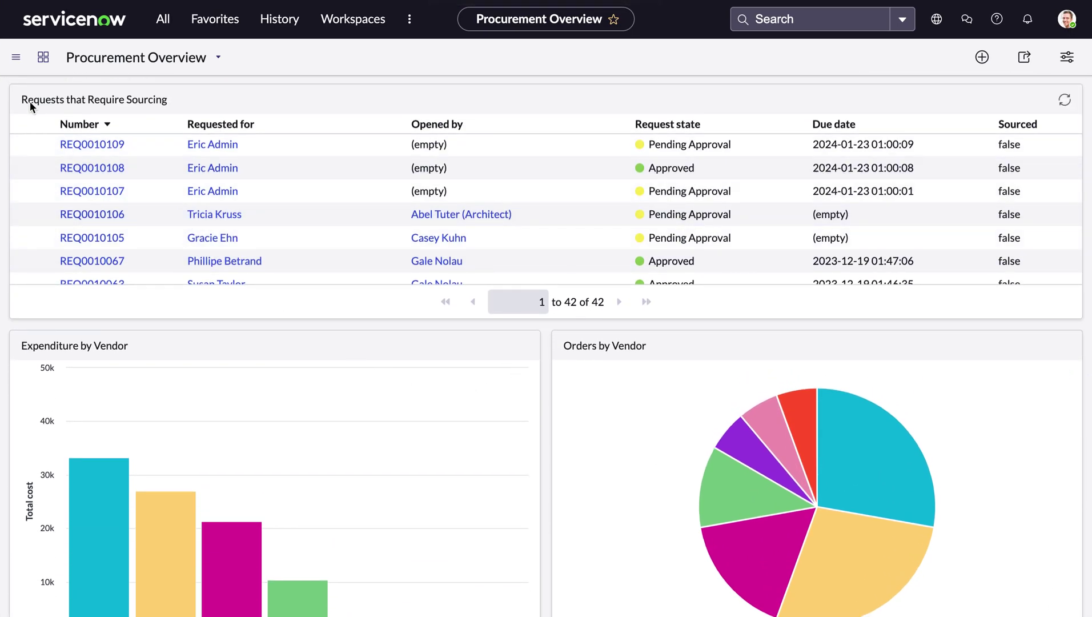
pyautogui.scroll(-5, 260, 415)
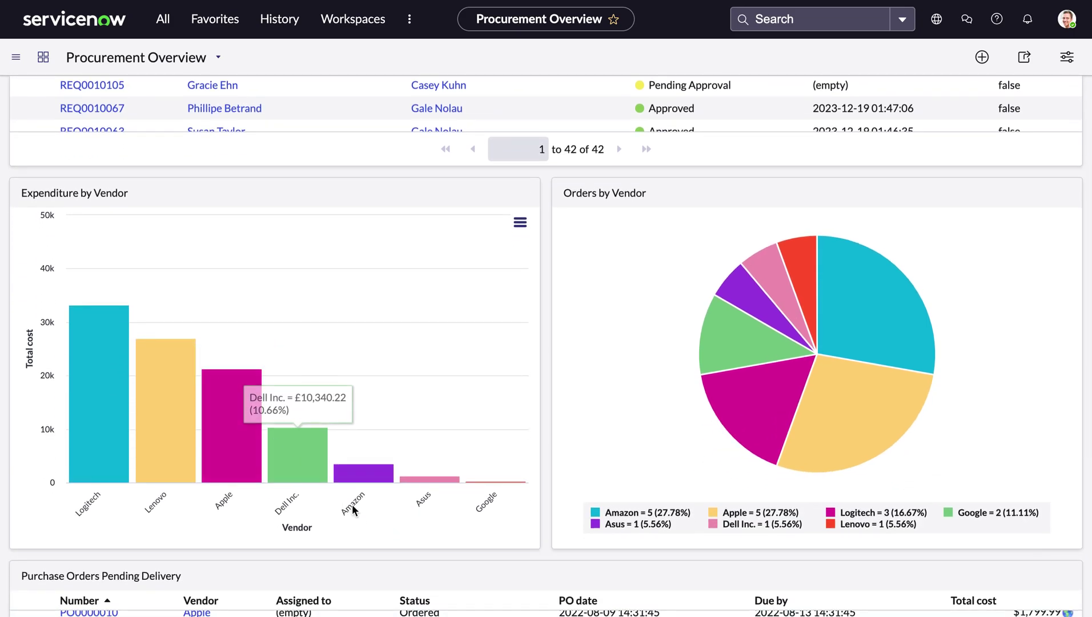
pyautogui.scroll(-2, 451, 546)
pyautogui.scroll(-2, 451, 544)
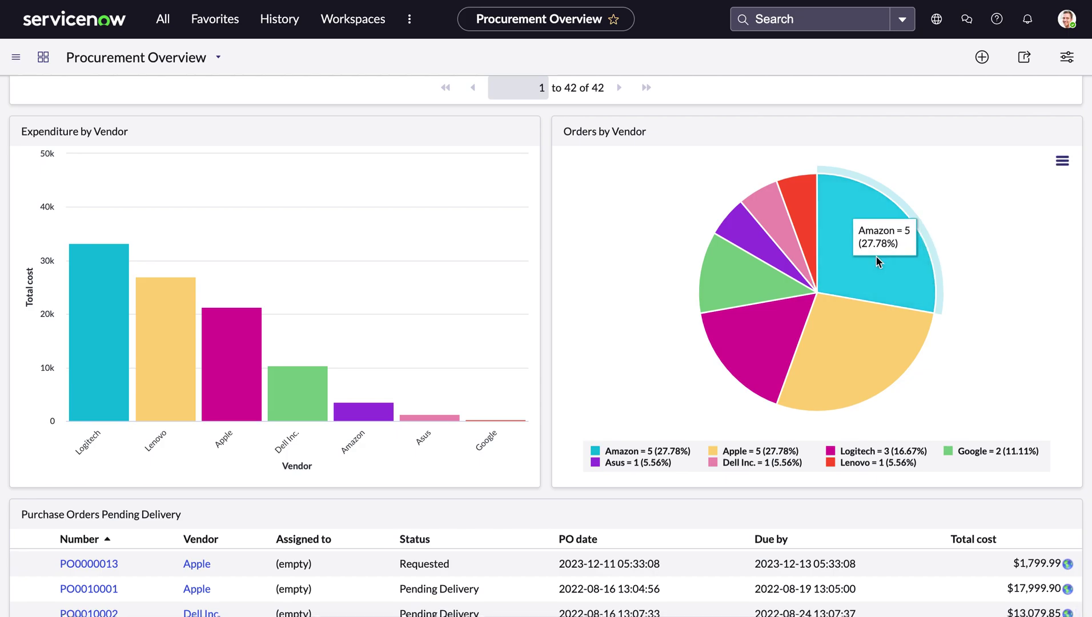
pyautogui.scroll(-7, 857, 356)
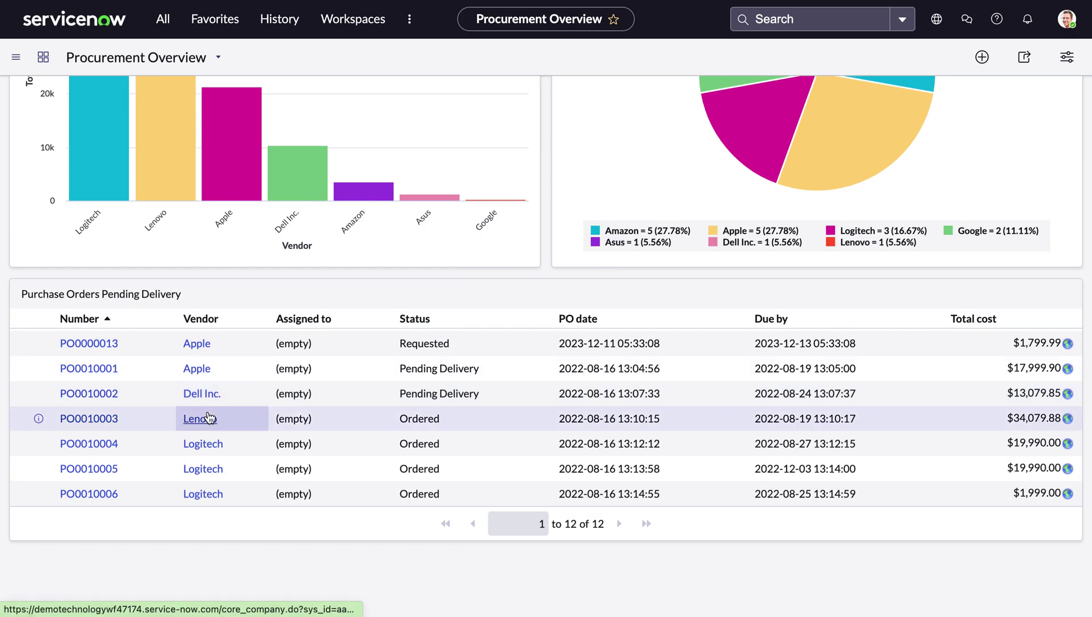
pyautogui.scroll(10, 208, 417)
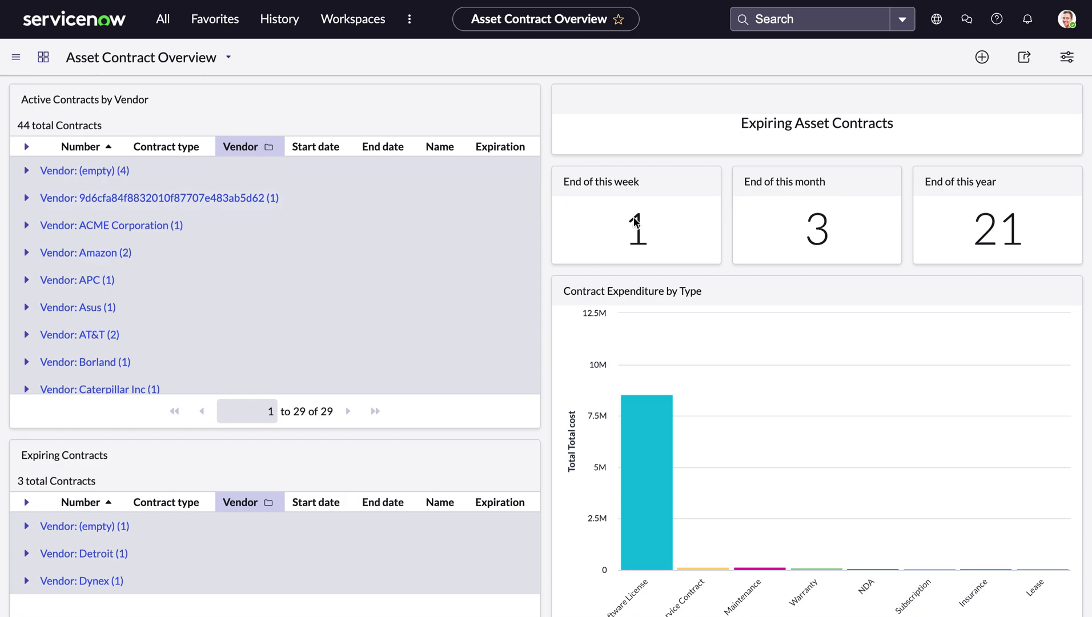
pyautogui.moveTo(644, 226)
pyautogui.moveTo(634, 223)
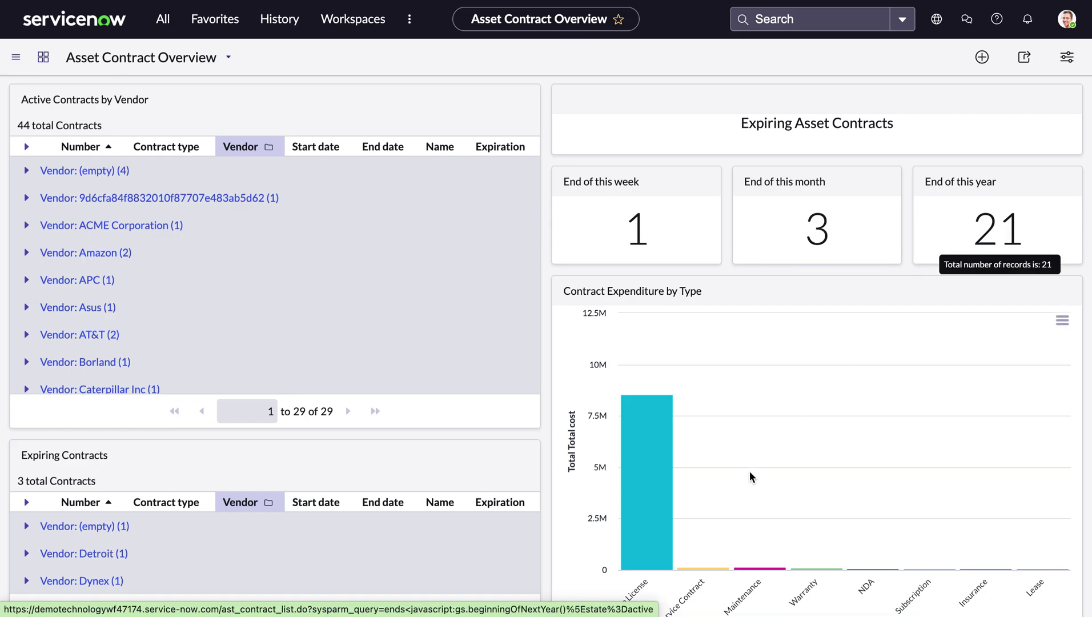
pyautogui.scroll(-2, 750, 471)
pyautogui.scroll(-4, 749, 471)
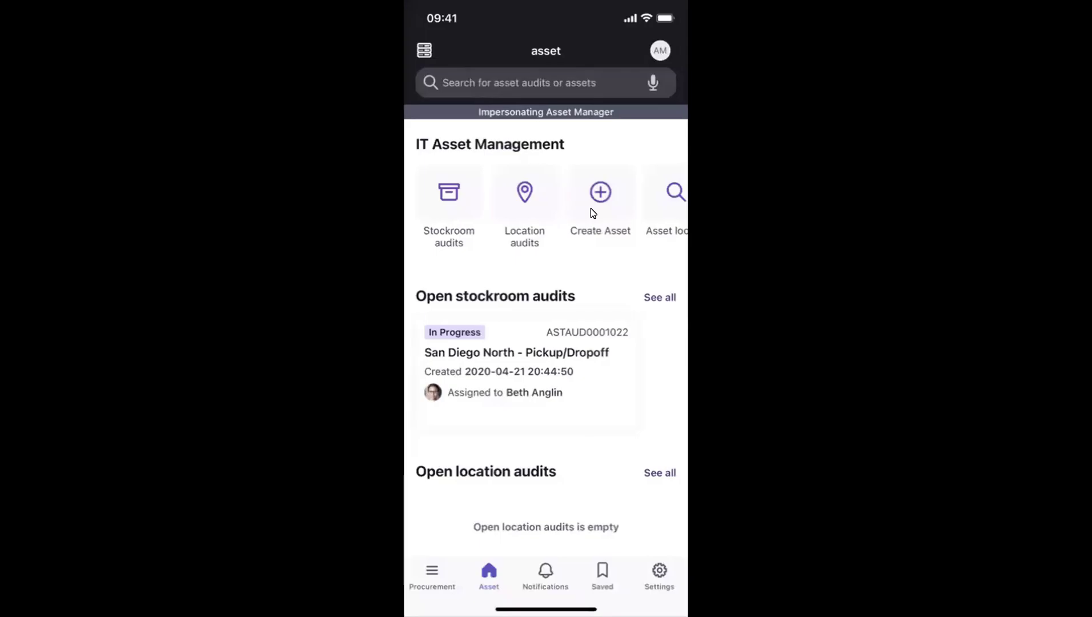
# - Swipe through the IT Asset Management tiles to reach the open stockroom and location audits
pyautogui.hscroll(2, 591, 208)
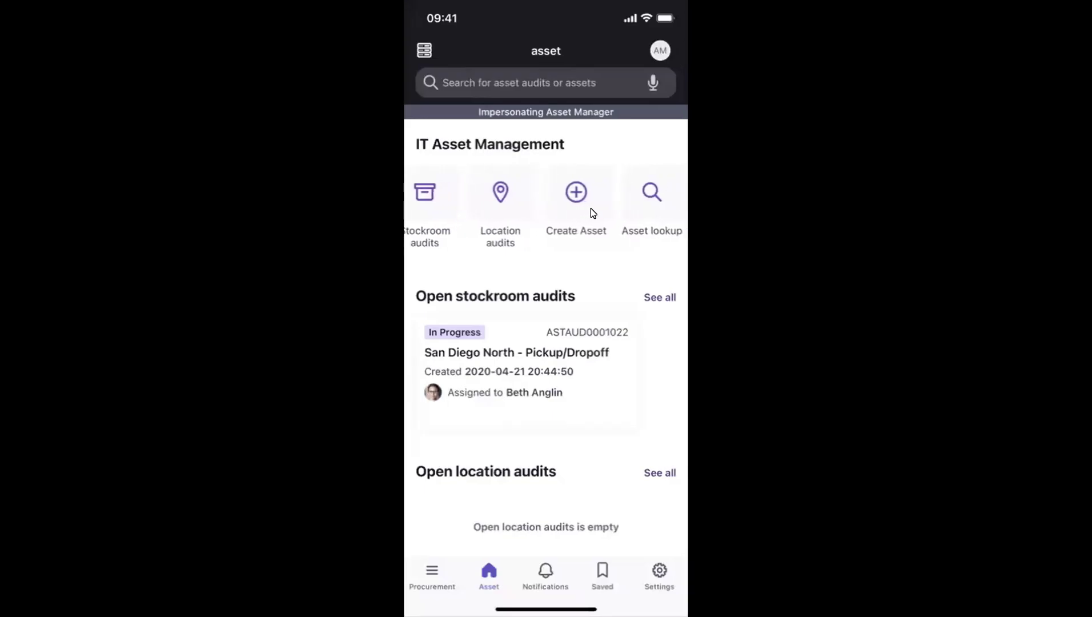
pyautogui.hscroll(2, 593, 212)
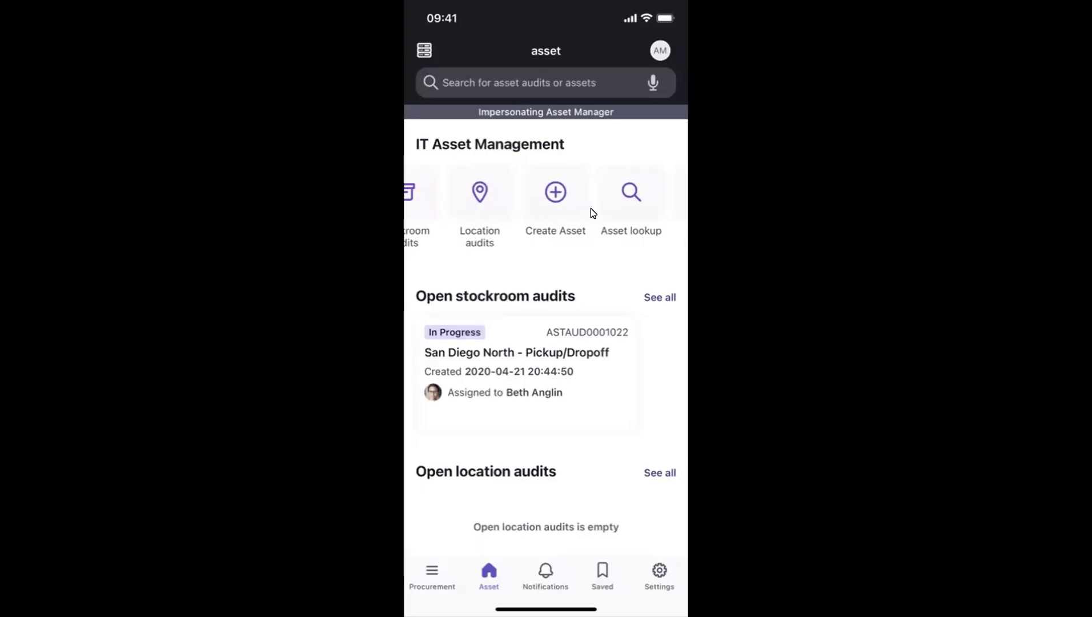
pyautogui.hscroll(-2, 593, 212)
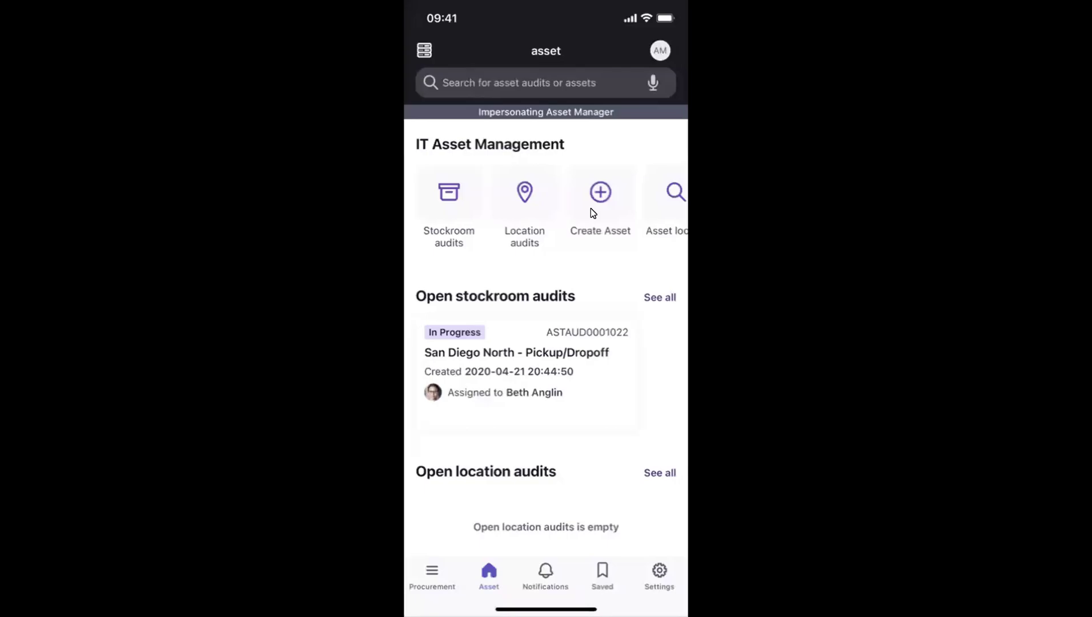
pyautogui.scroll(-1, 593, 212)
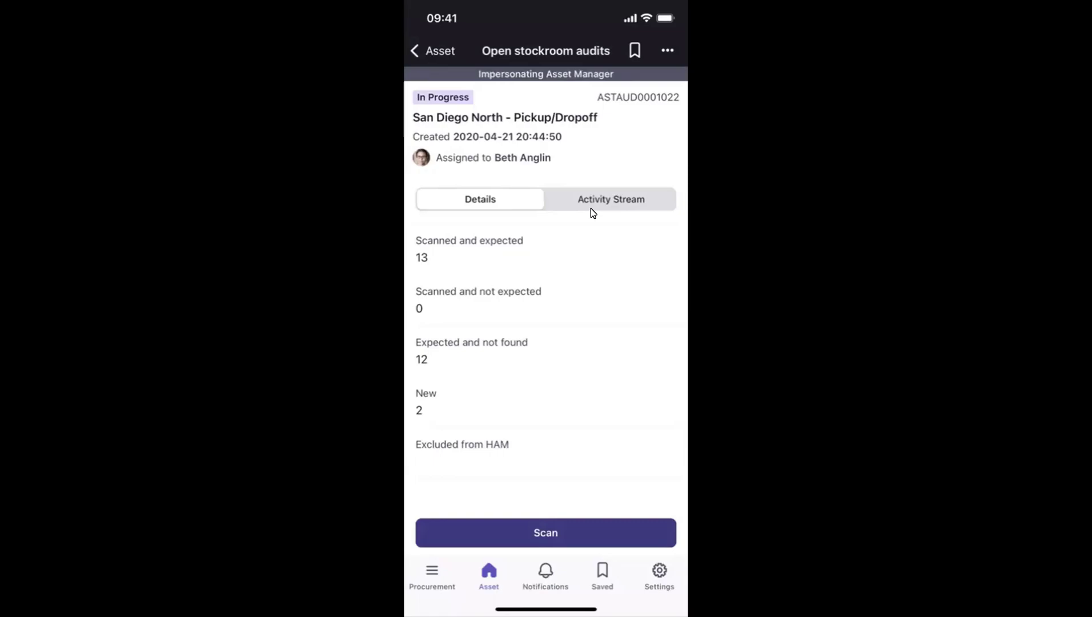
pyautogui.click(591, 208)
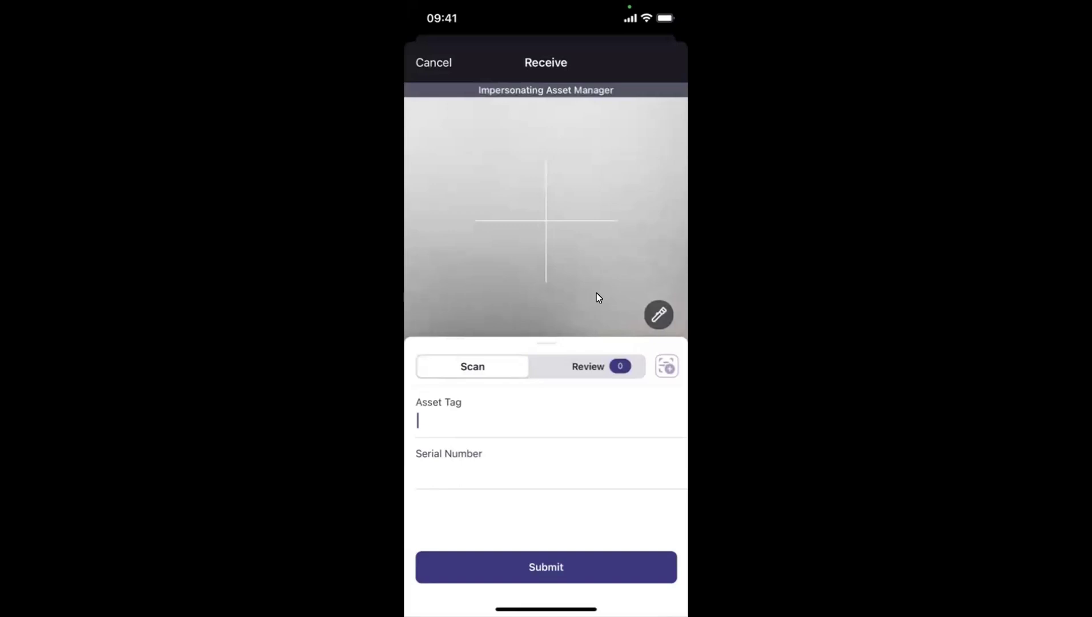
# - Enter asset tag H-q1234 and submit it to receive the asset
pyautogui.write('H-q')
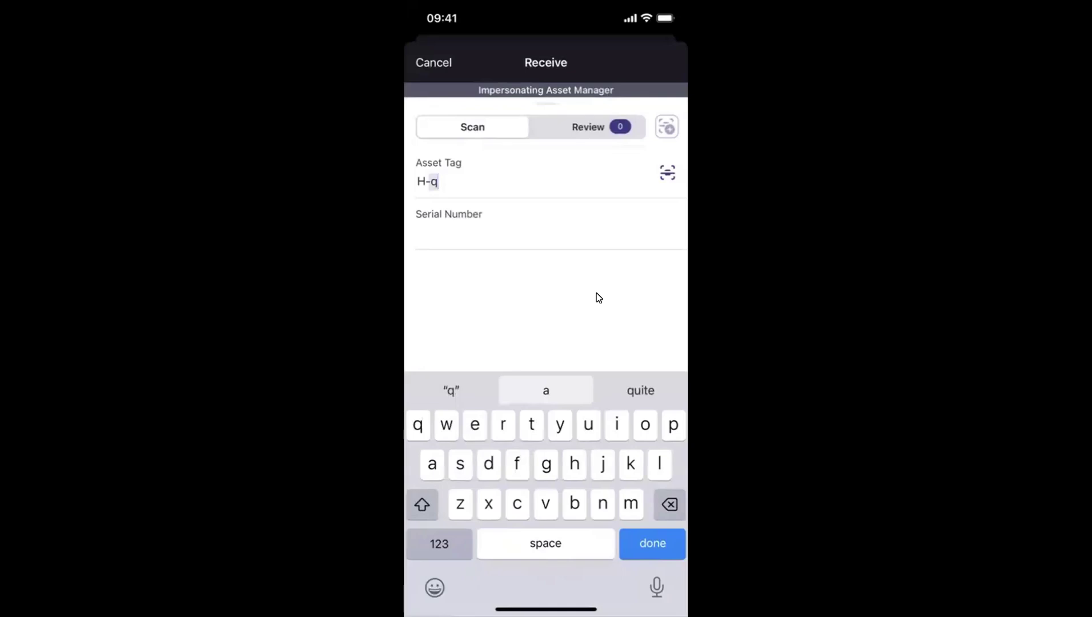
pyautogui.write('1234')
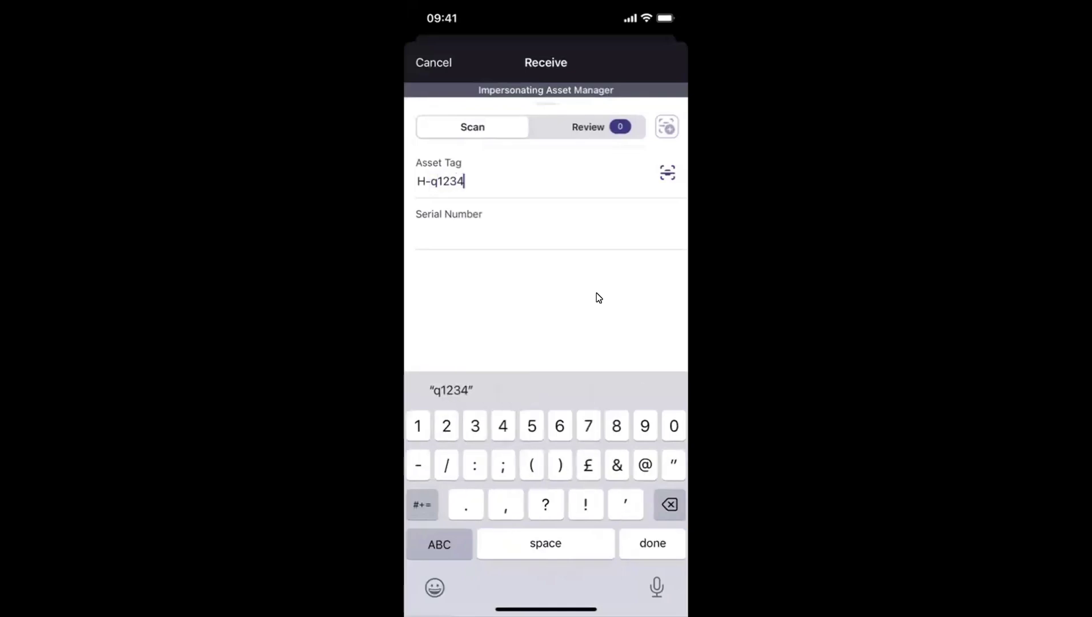
pyautogui.press('Return')
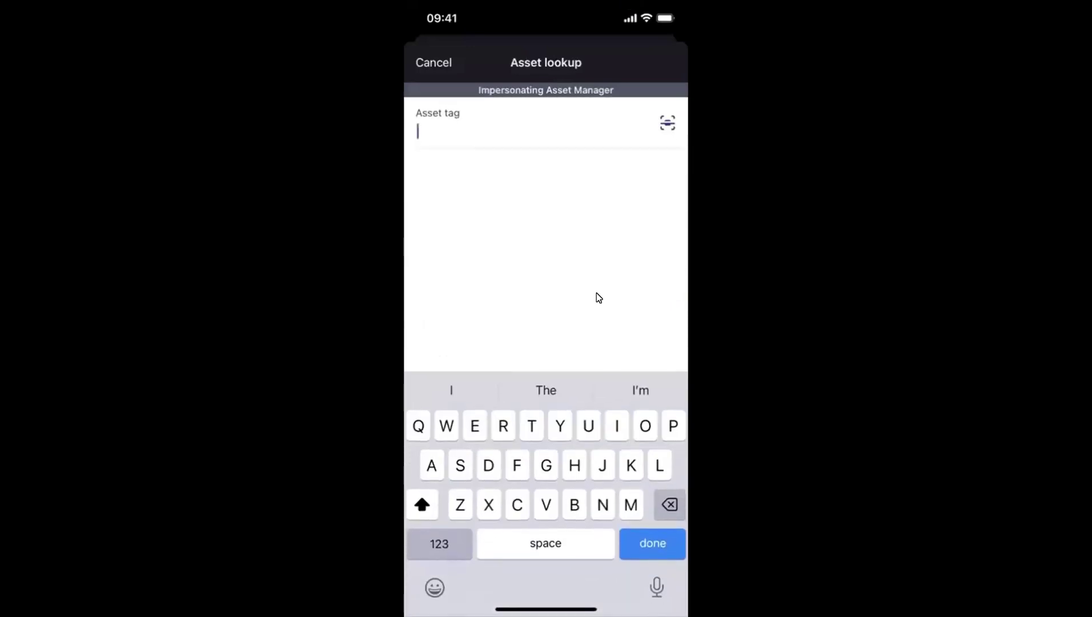
# - Look up asset tag P1020035 to show the in-use Apple iMac in San Francisco
pyautogui.write('P1')
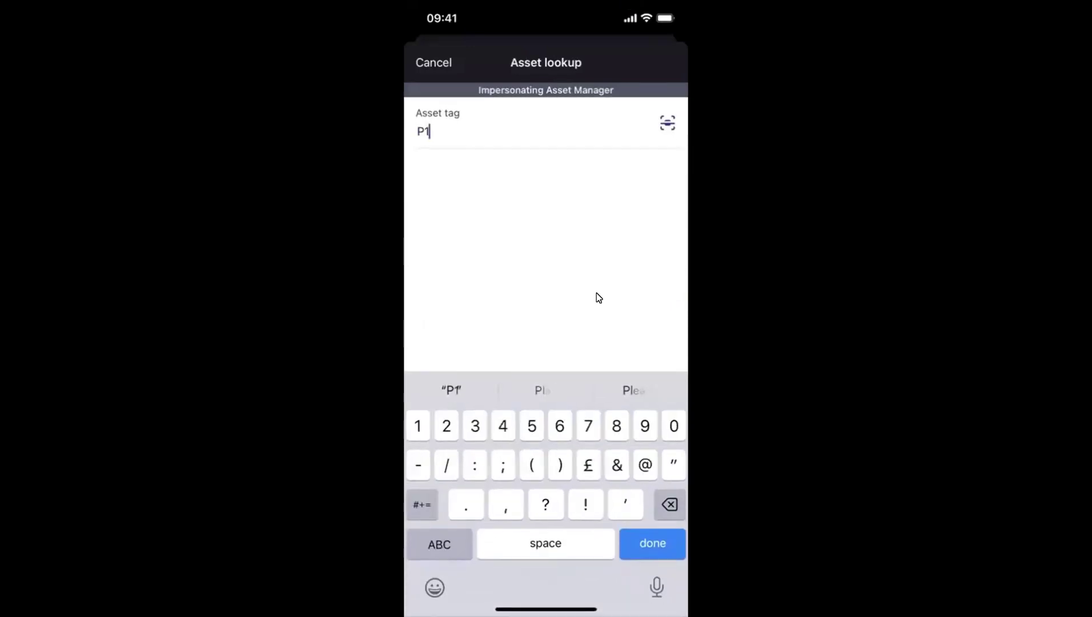
pyautogui.write('02')
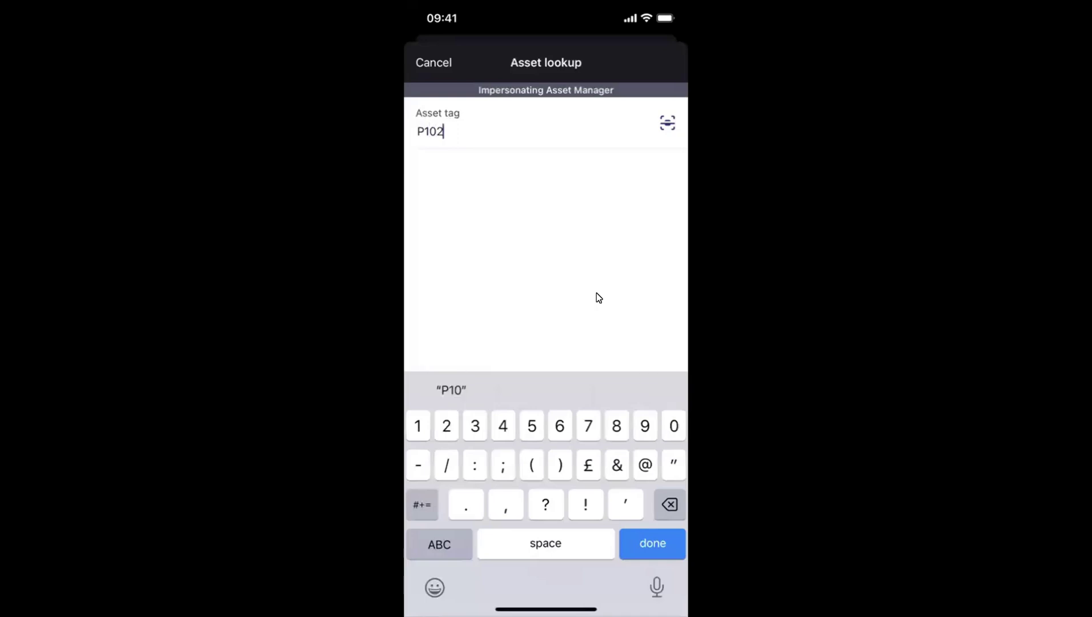
pyautogui.write('0035')
pyautogui.press('Return')
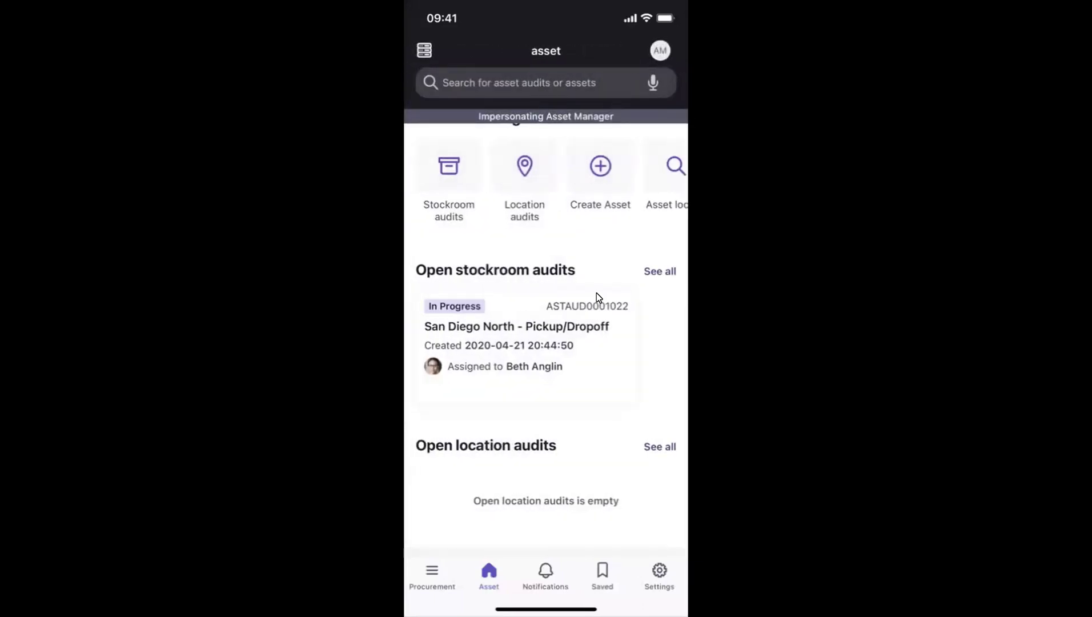
# - Swipe up from the asset details to the app switcher to reach Now Mobile
pyautogui.scroll(2, 598, 297)
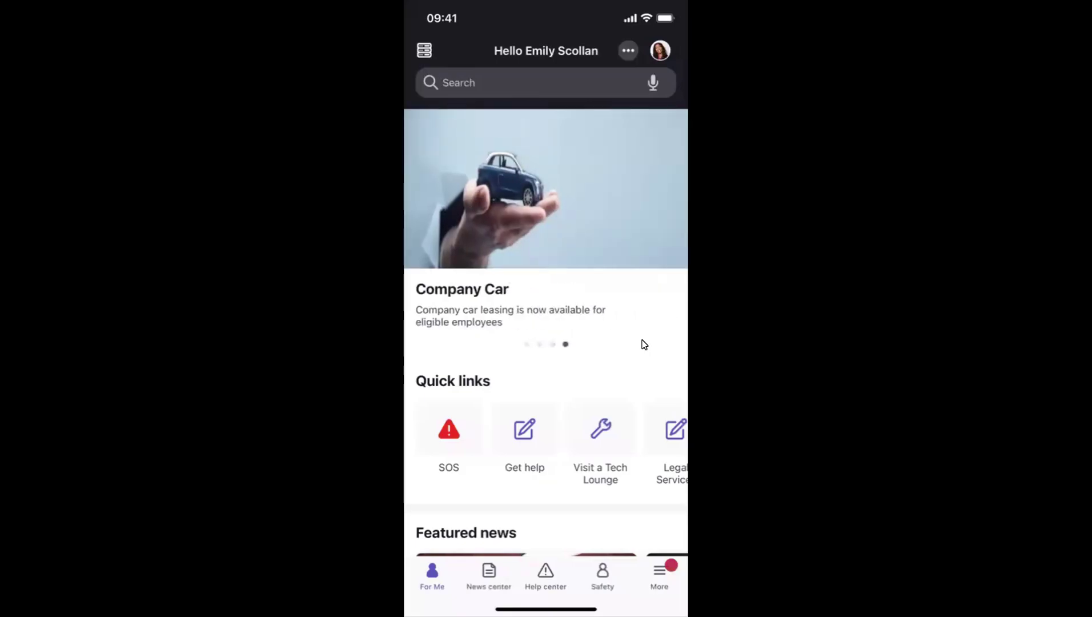
# - Scroll the For Me home page past the Company Car banner and quick links
pyautogui.scroll(-10, 644, 343)
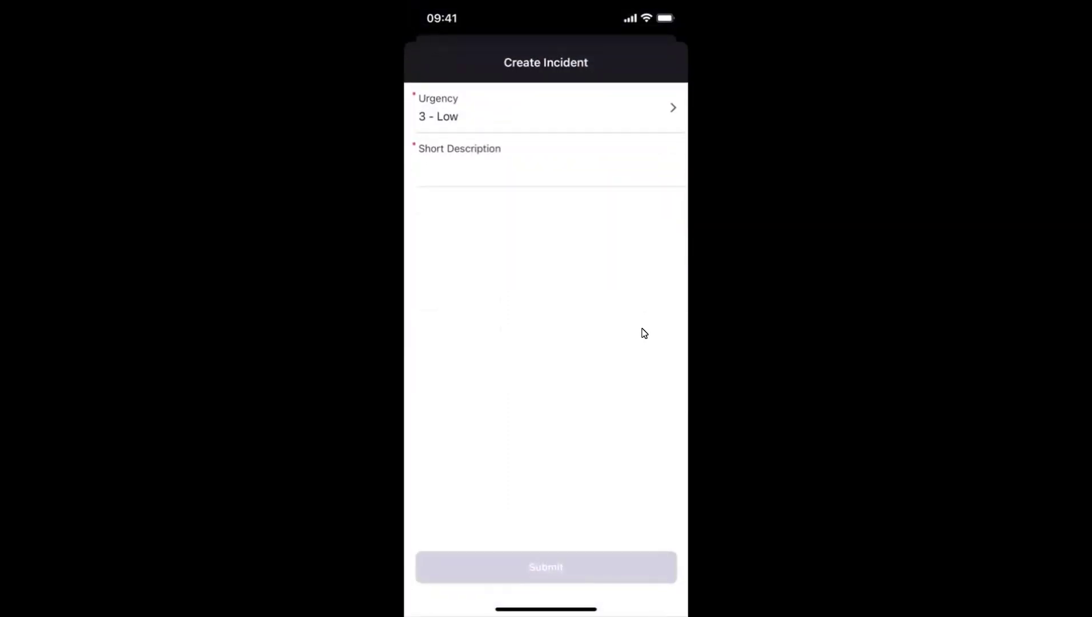
# - Enter 'iMac is slow' as the incident's short description, keeping urgency 3 - Low
pyautogui.write('iMac ')
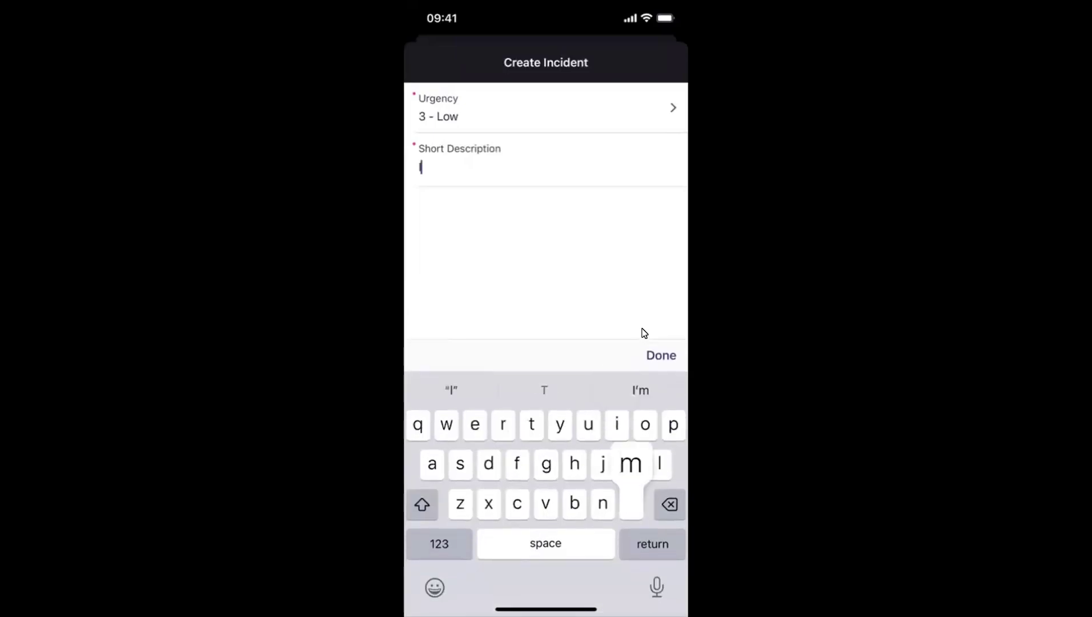
pyautogui.write('is slow')
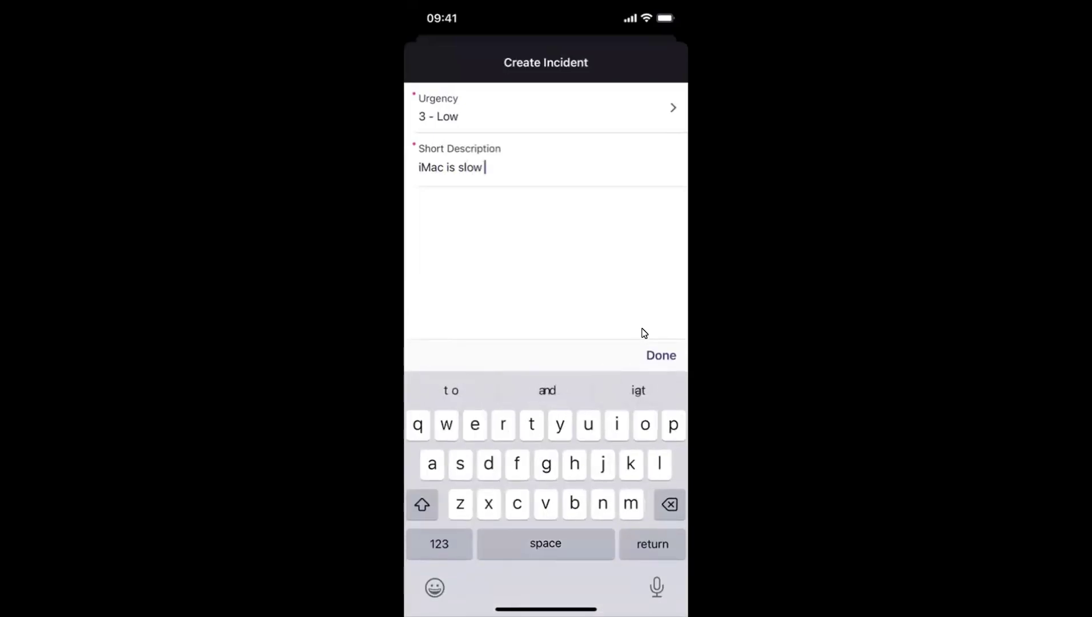